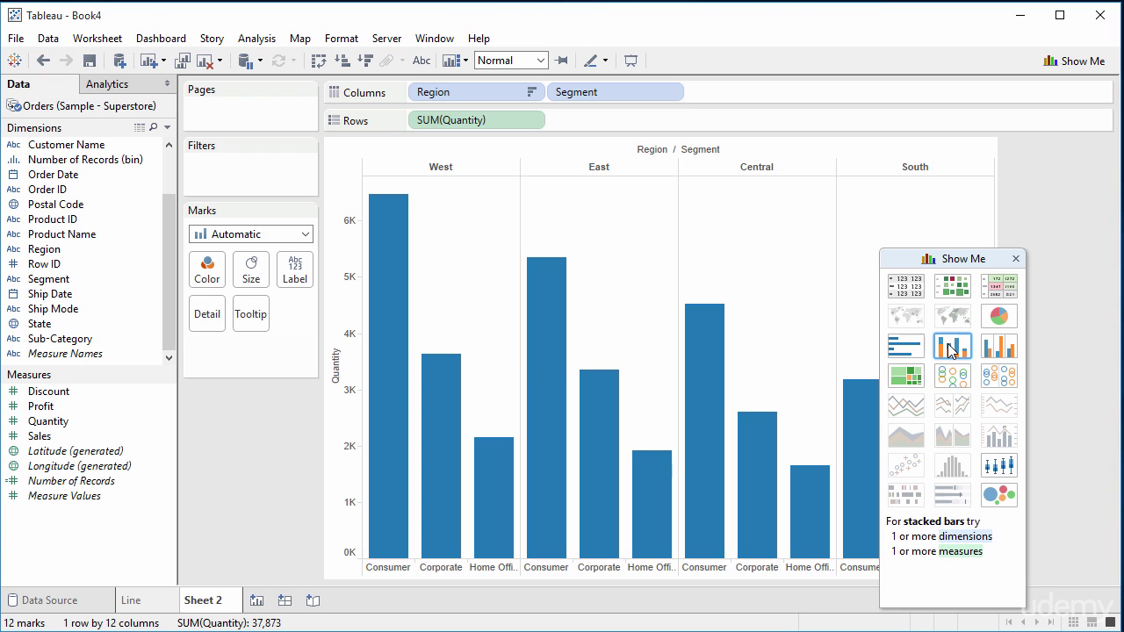
# Step: Convert the chart to stacked bars, taking Segment off the marks and reapplying it as the bar color
pyautogui.click(950, 348)
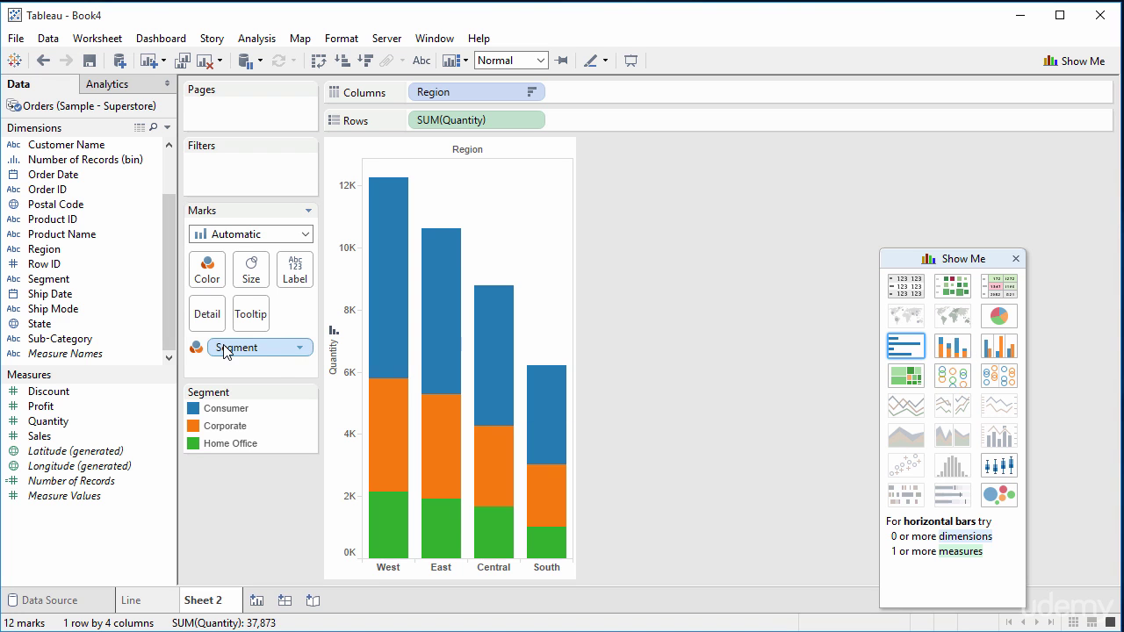
pyautogui.moveTo(224, 351); pyautogui.dragTo(114, 309)
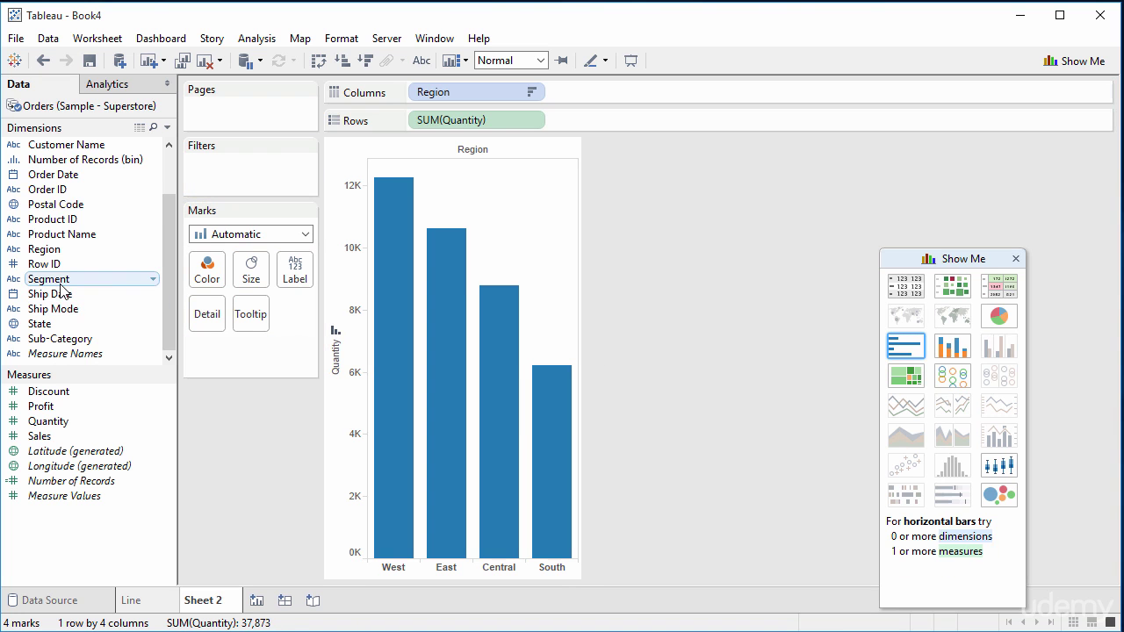
pyautogui.moveTo(62, 290); pyautogui.dragTo(207, 280)
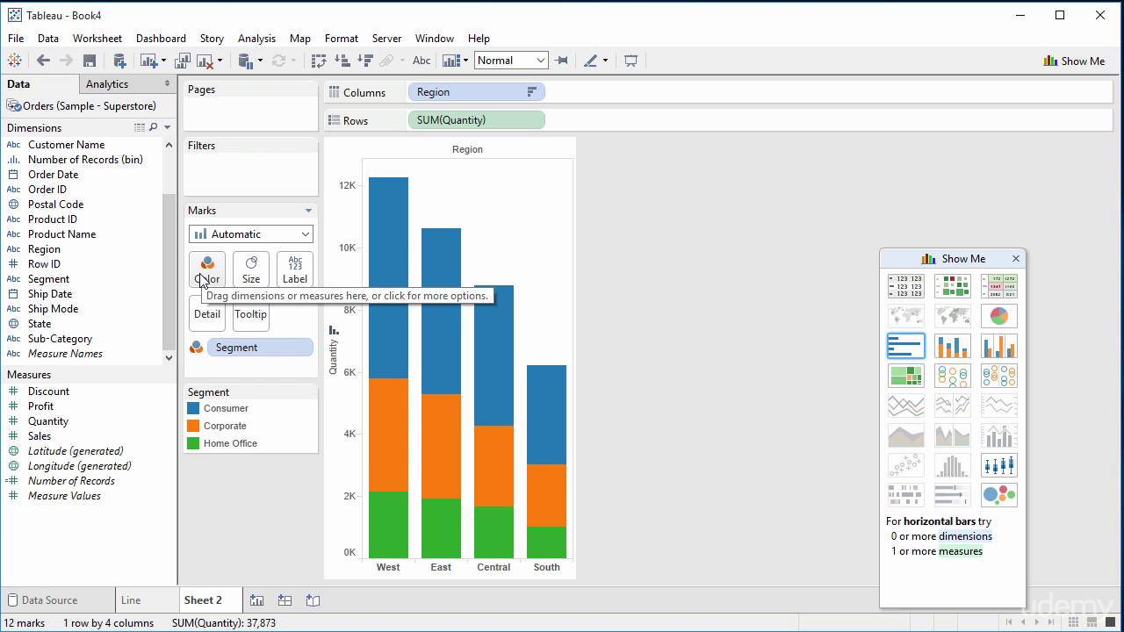
pyautogui.moveTo(372, 365)
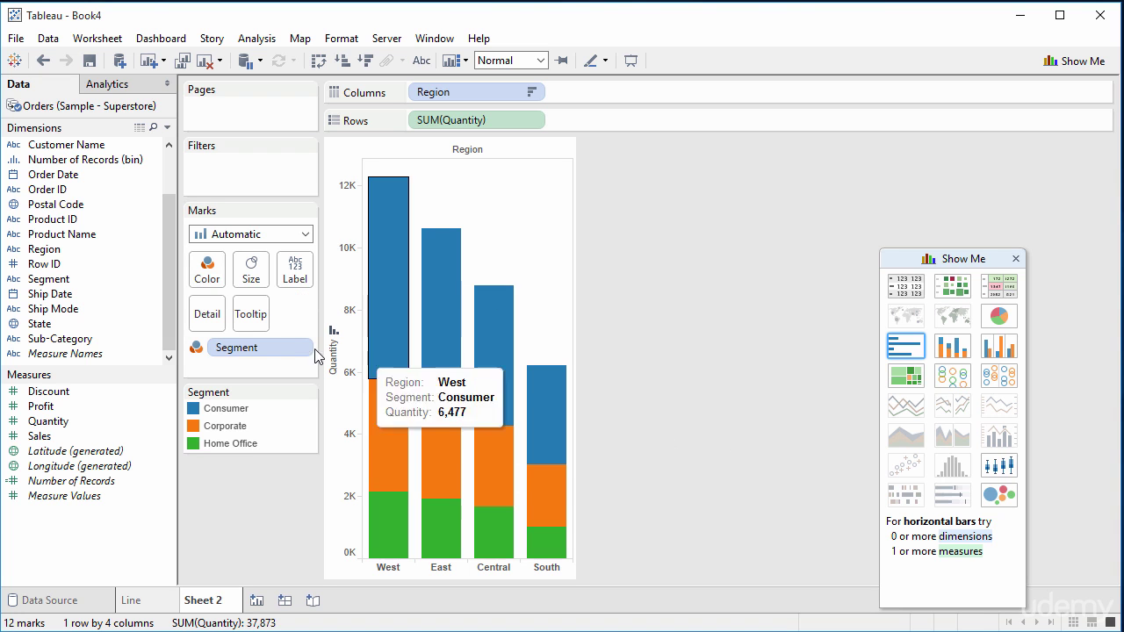
pyautogui.moveTo(389, 411)
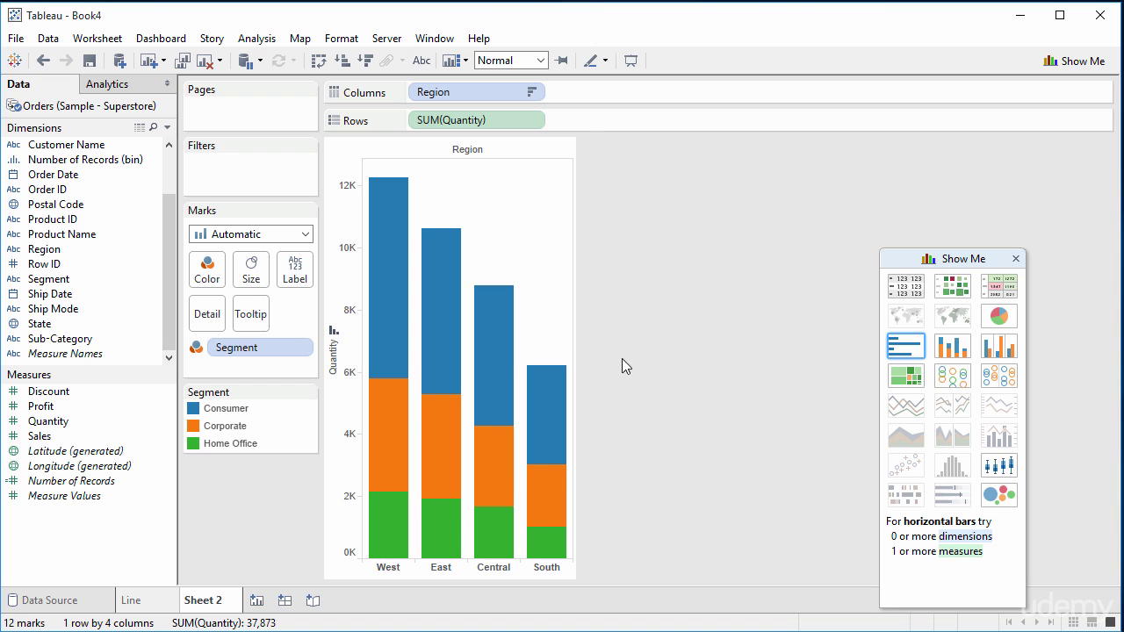
pyautogui.moveTo(373, 456)
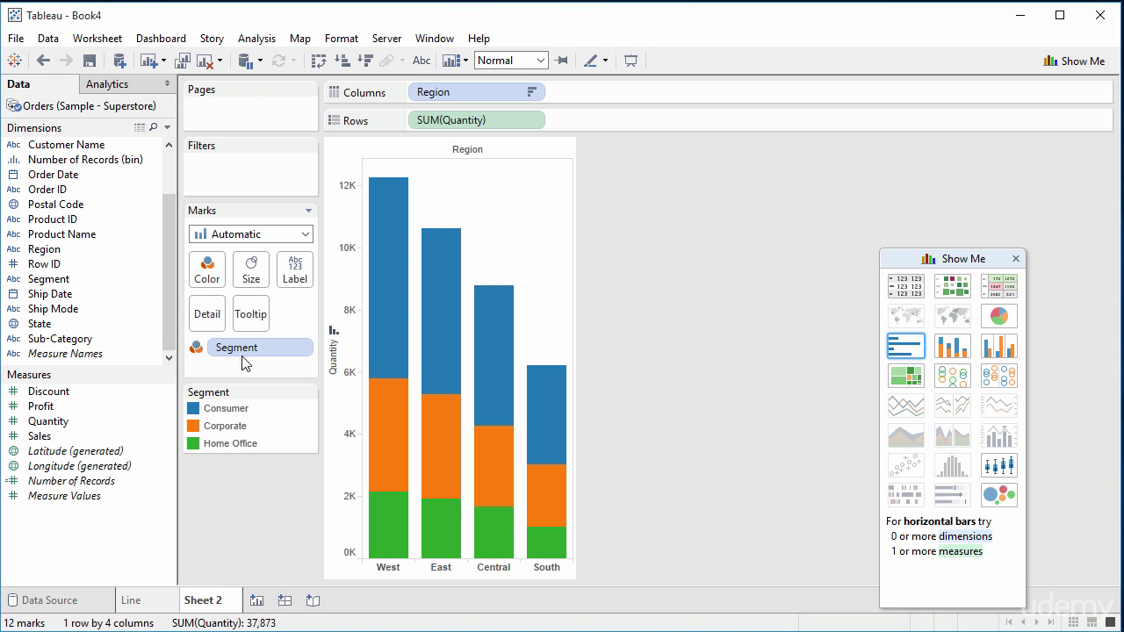
# Step: Replace Segment with State as the bar color, adding all members, and inspect the state sections in the West bar
pyautogui.moveTo(223, 351); pyautogui.dragTo(206, 274)
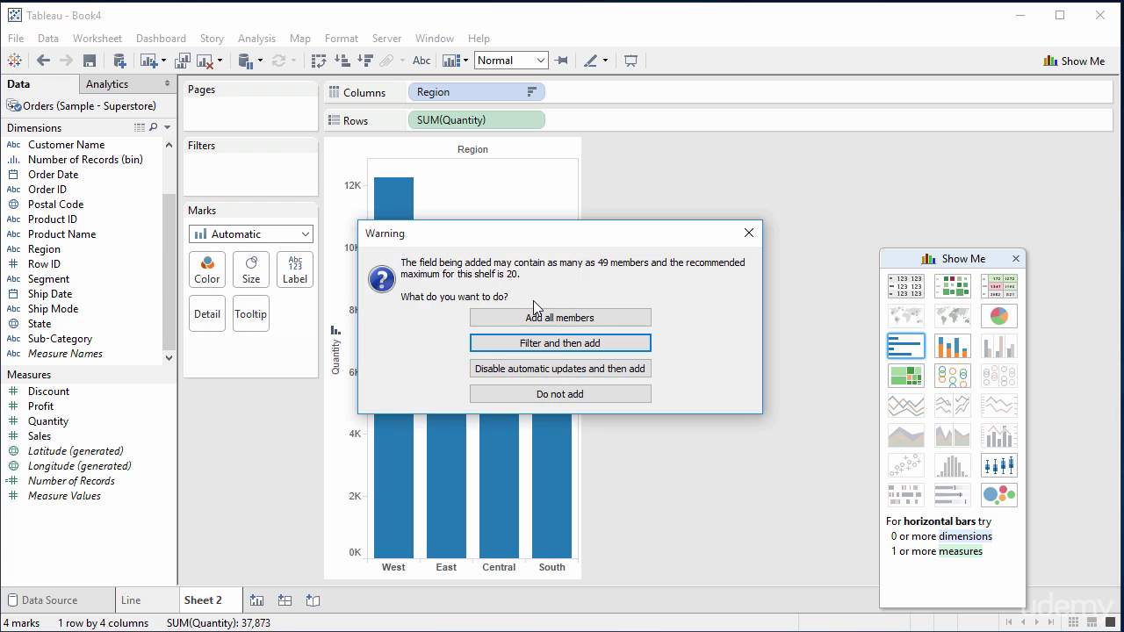
pyautogui.click(580, 318)
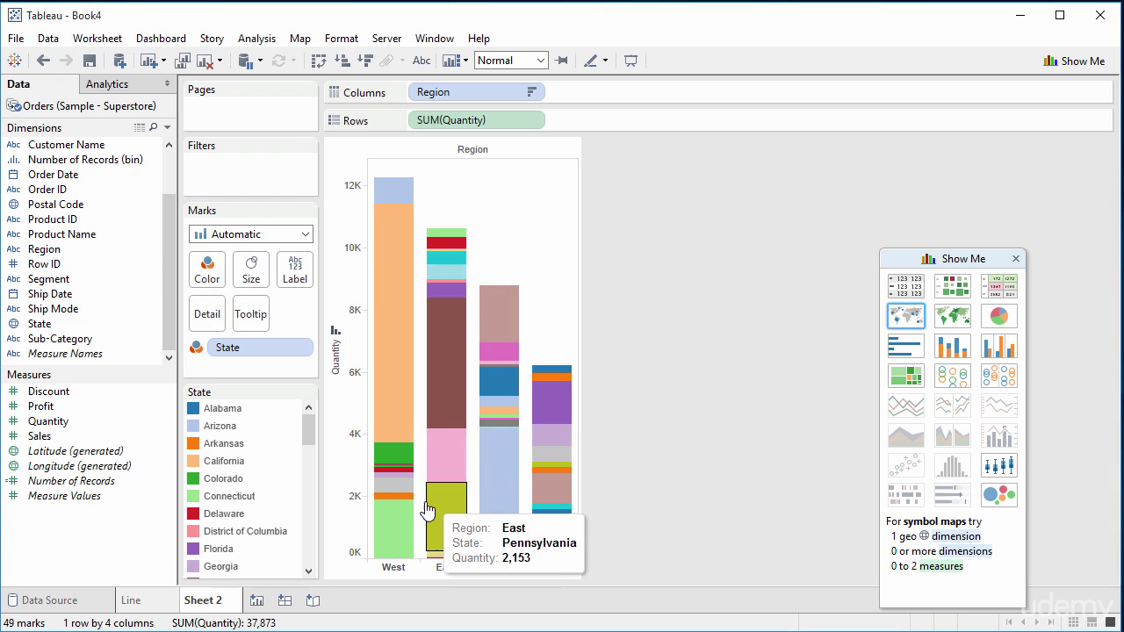
pyautogui.moveTo(394, 431)
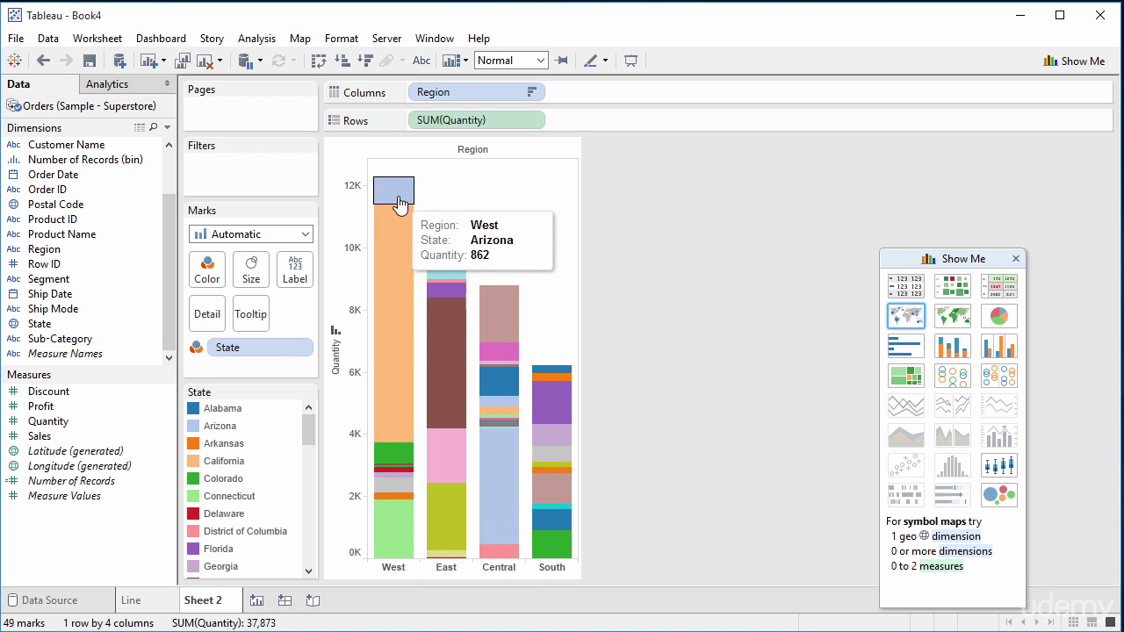
pyautogui.moveTo(400, 187)
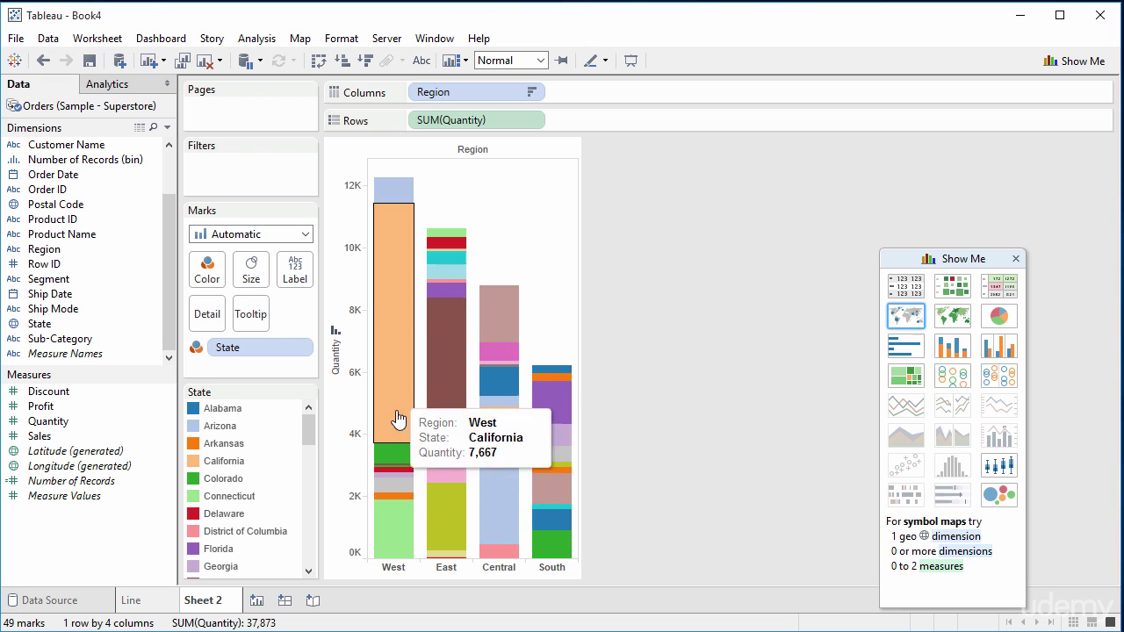
pyautogui.moveTo(393, 477)
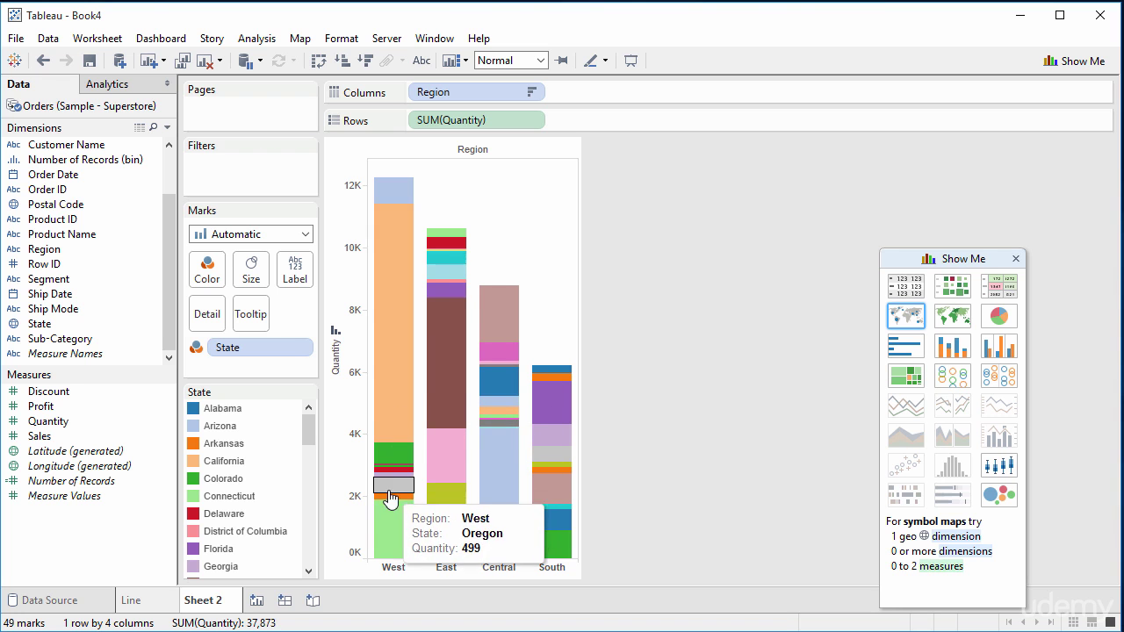
# Step: Remove State from the marks and color the stacked bars by Segment again
pyautogui.moveTo(230, 348); pyautogui.dragTo(183, 350)
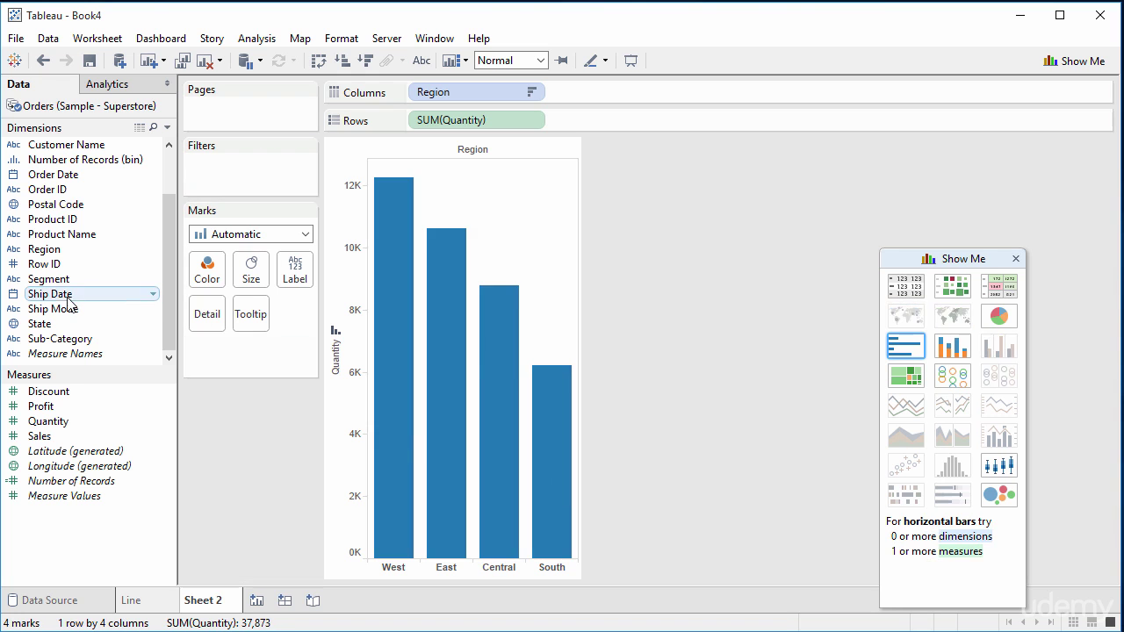
pyautogui.moveTo(49, 279); pyautogui.dragTo(221, 273)
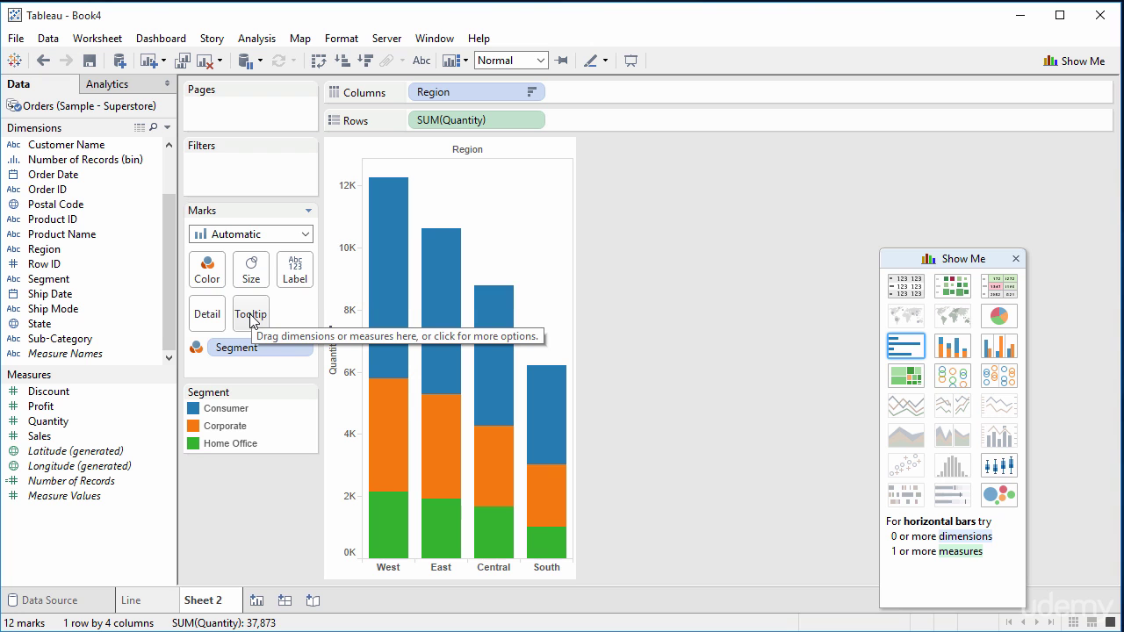
pyautogui.moveTo(382, 406)
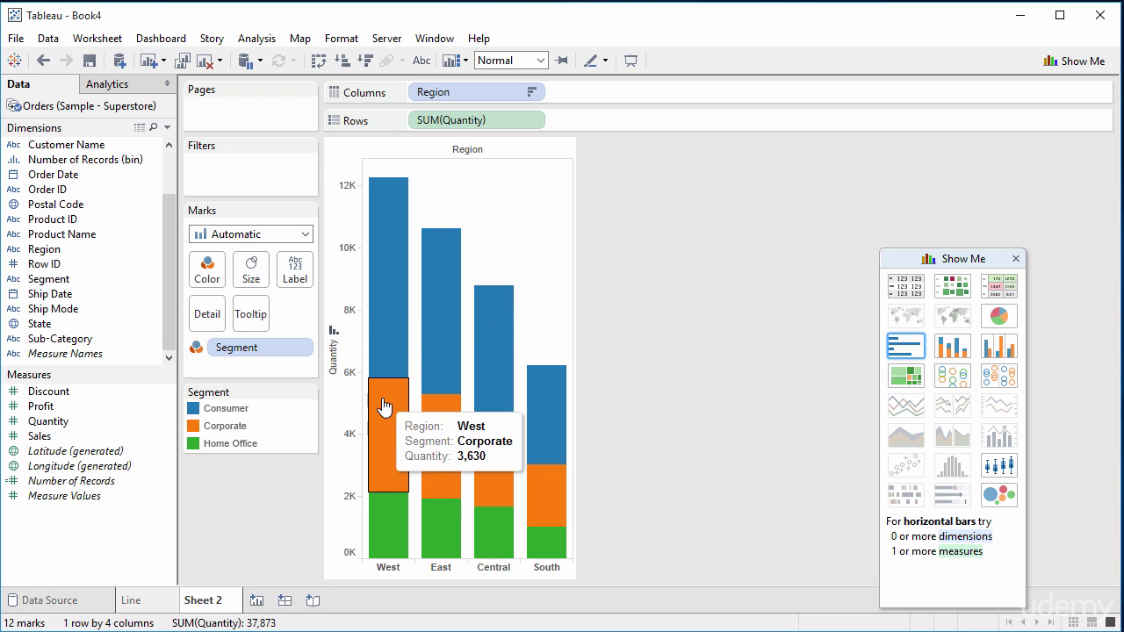
pyautogui.moveTo(377, 298)
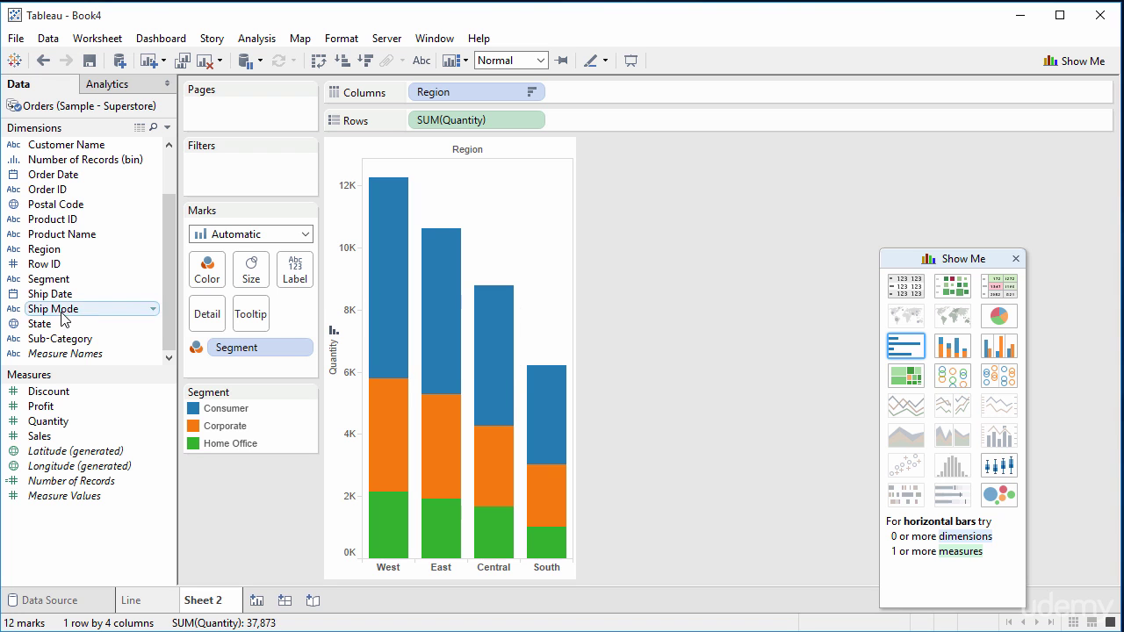
# Step: Add Segment to the marks' tooltip, check it on the bars, and remove the extra field again
pyautogui.moveTo(48, 279); pyautogui.dragTo(257, 325)
pyautogui.moveTo(392, 327)
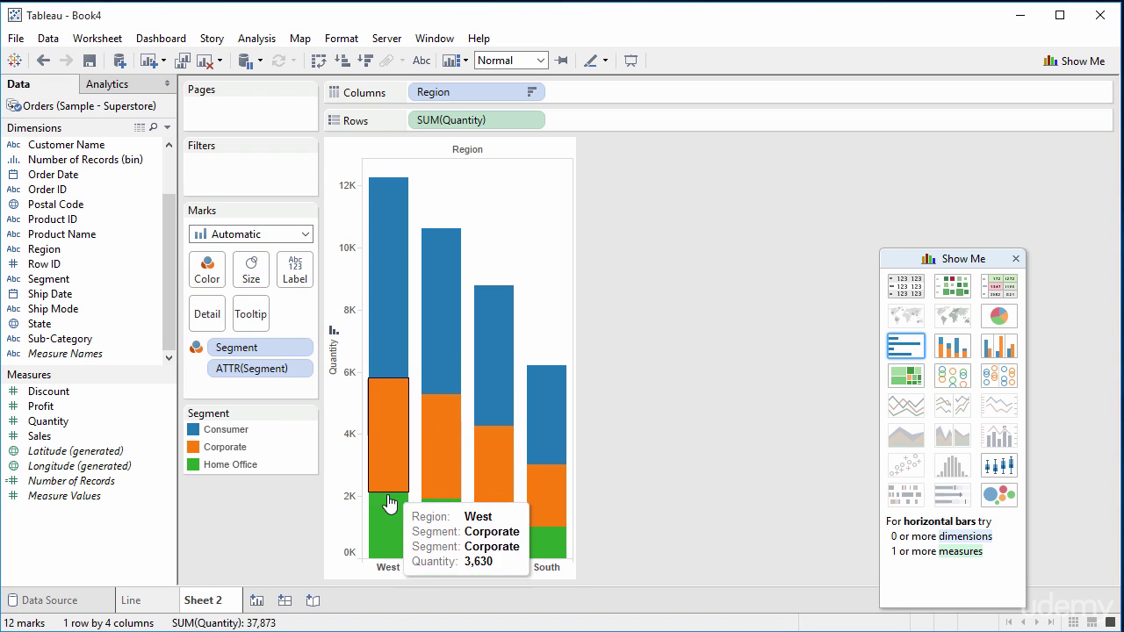
pyautogui.moveTo(447, 513)
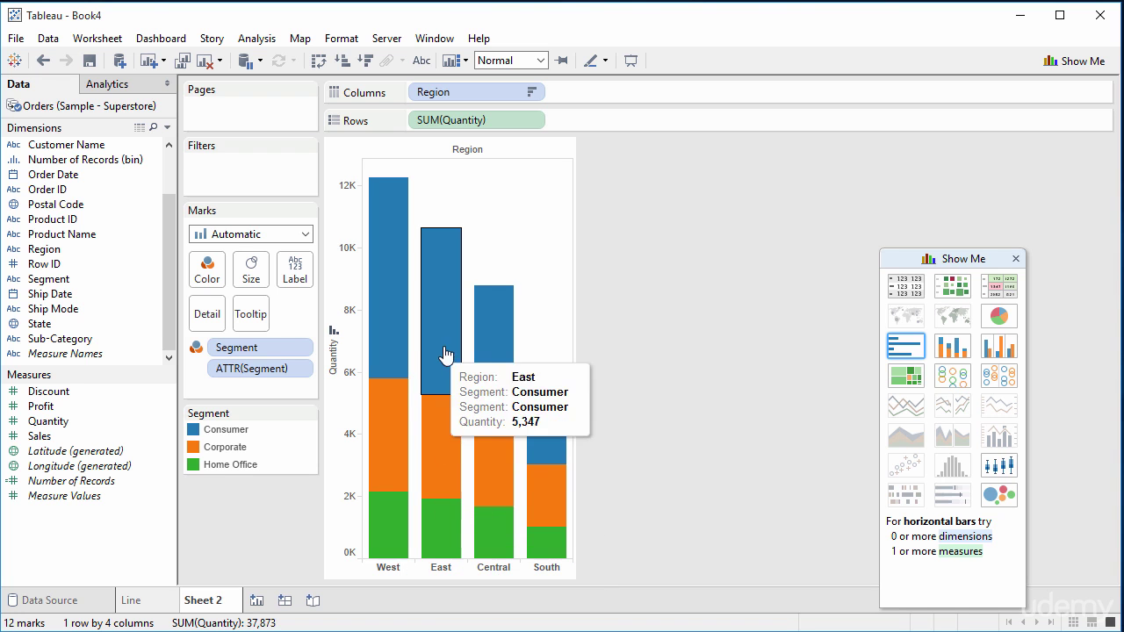
pyautogui.moveTo(269, 372); pyautogui.dragTo(114, 329)
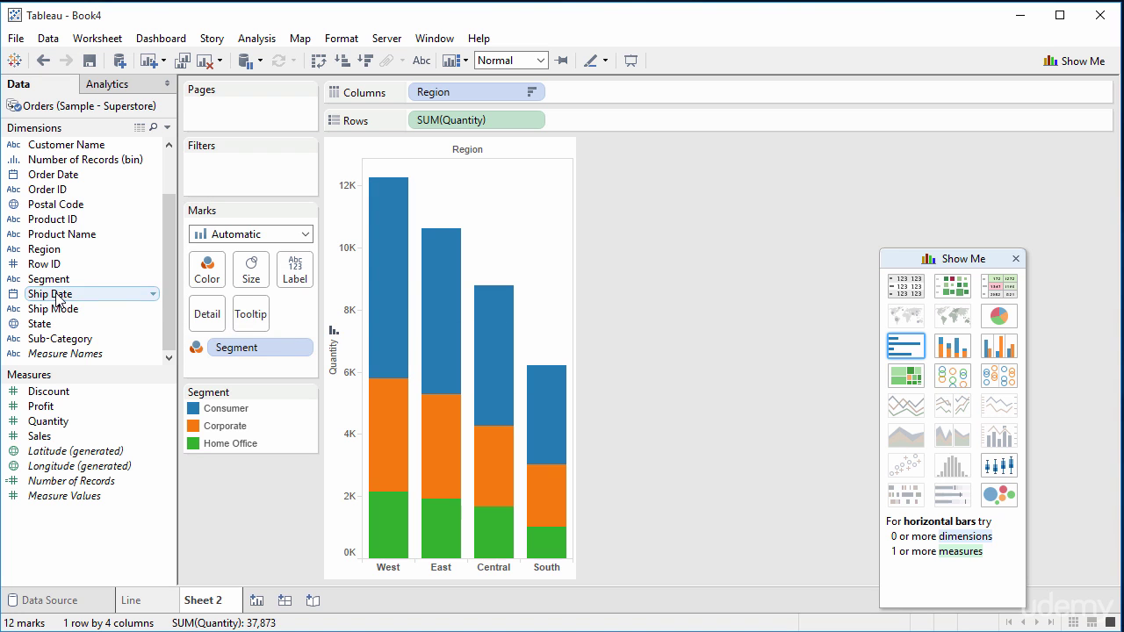
pyautogui.moveTo(395, 347)
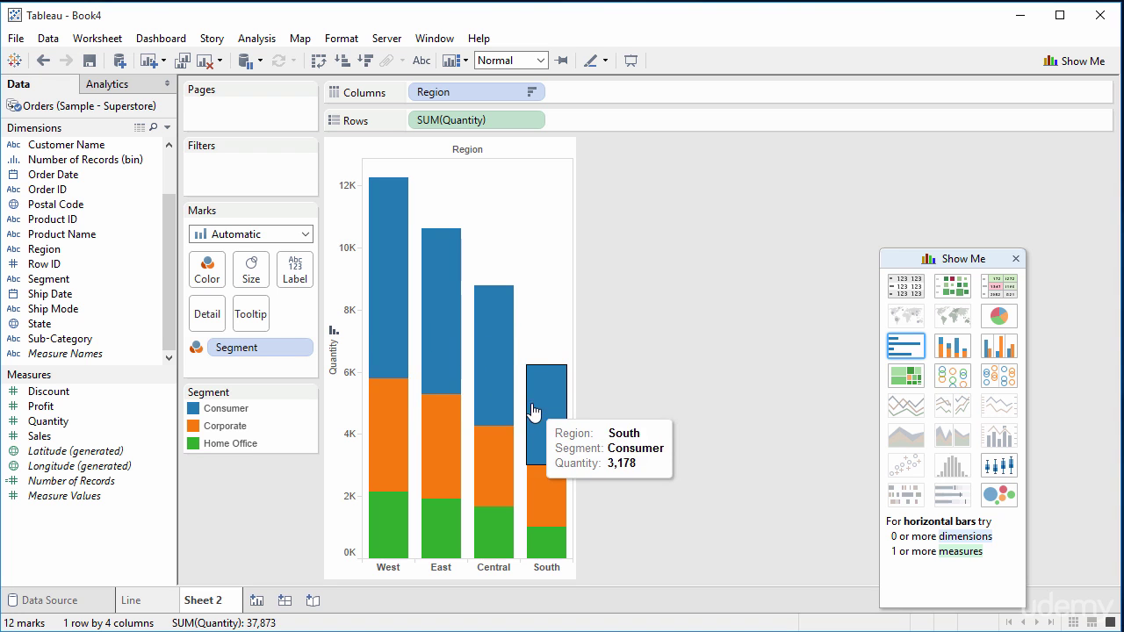
pyautogui.moveTo(497, 385)
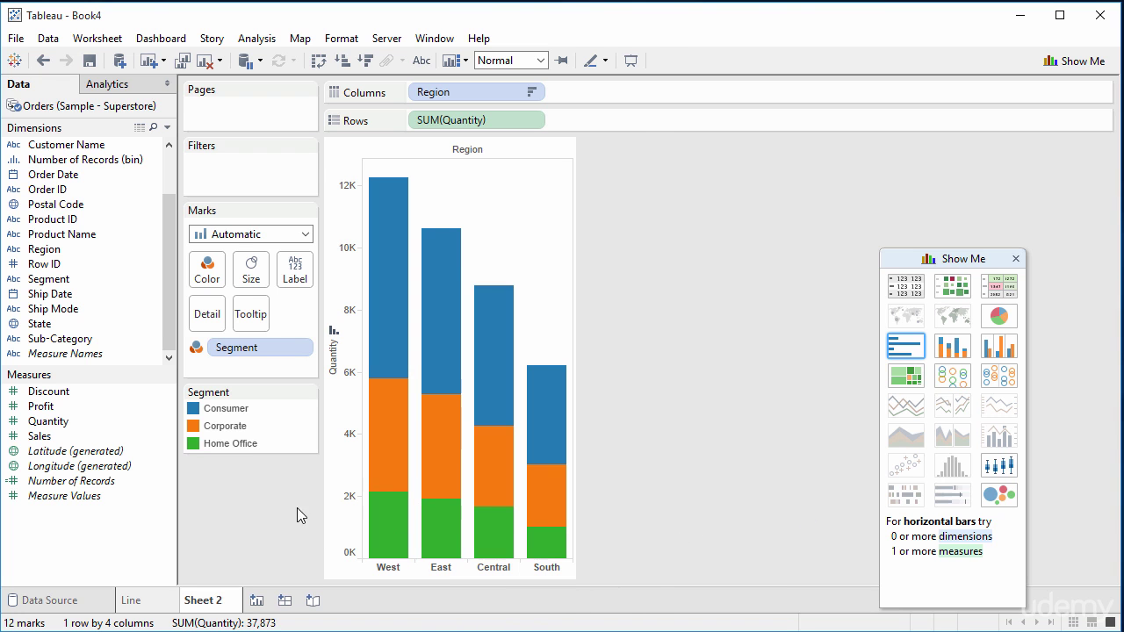
# Step: Turn on highlighting of selected items for the Segment color legend
pyautogui.moveTo(290, 404)
pyautogui.click(295, 392)
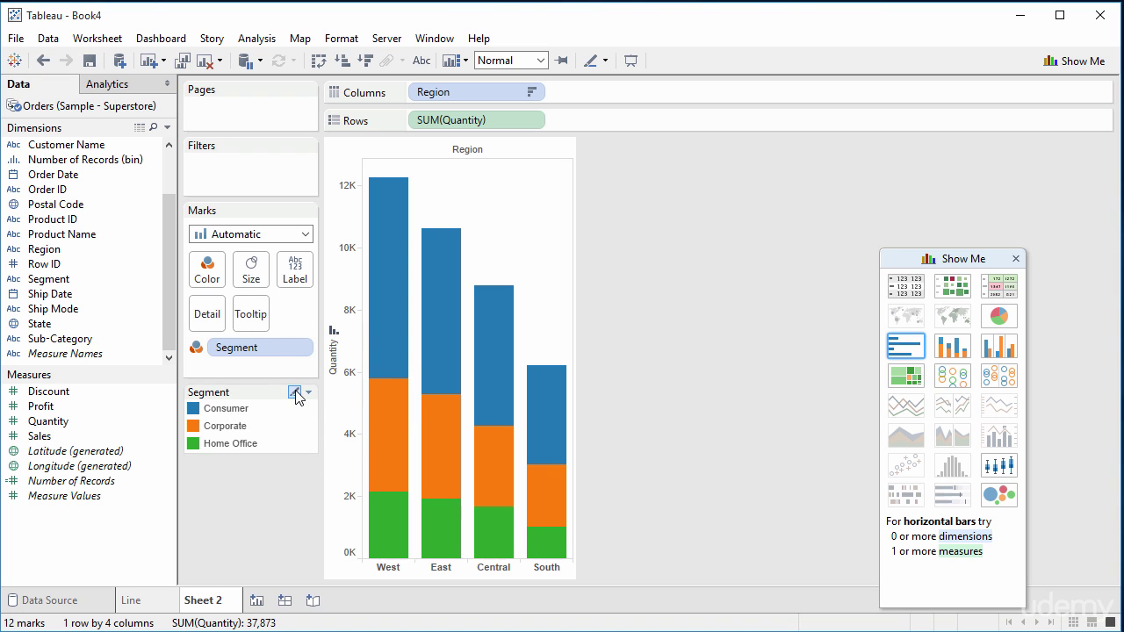
pyautogui.click(296, 395)
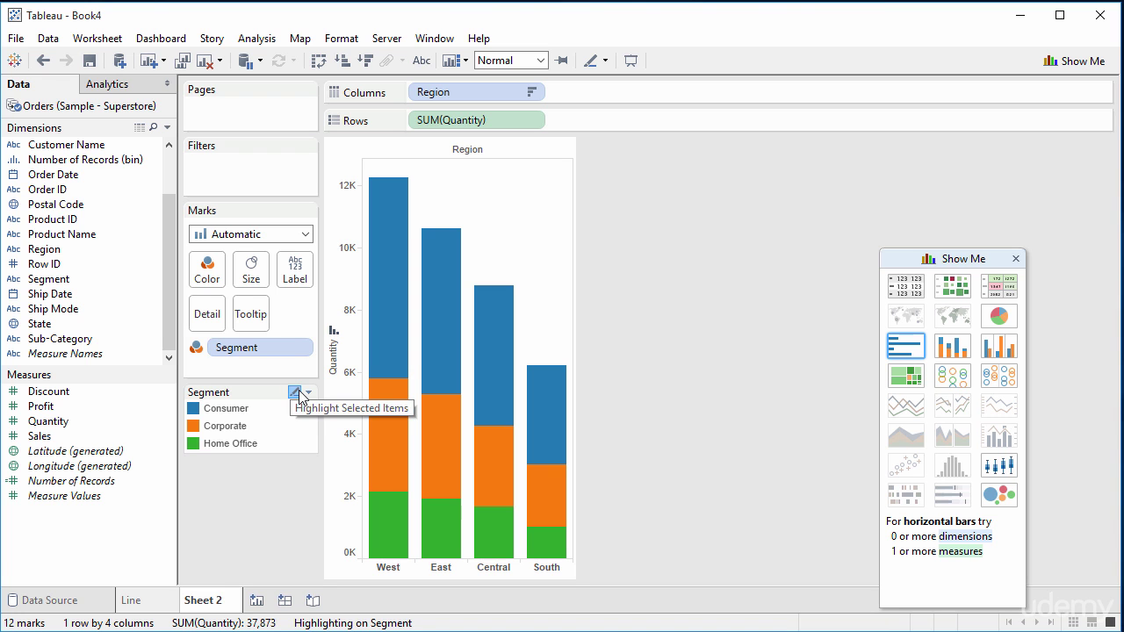
pyautogui.click(299, 394)
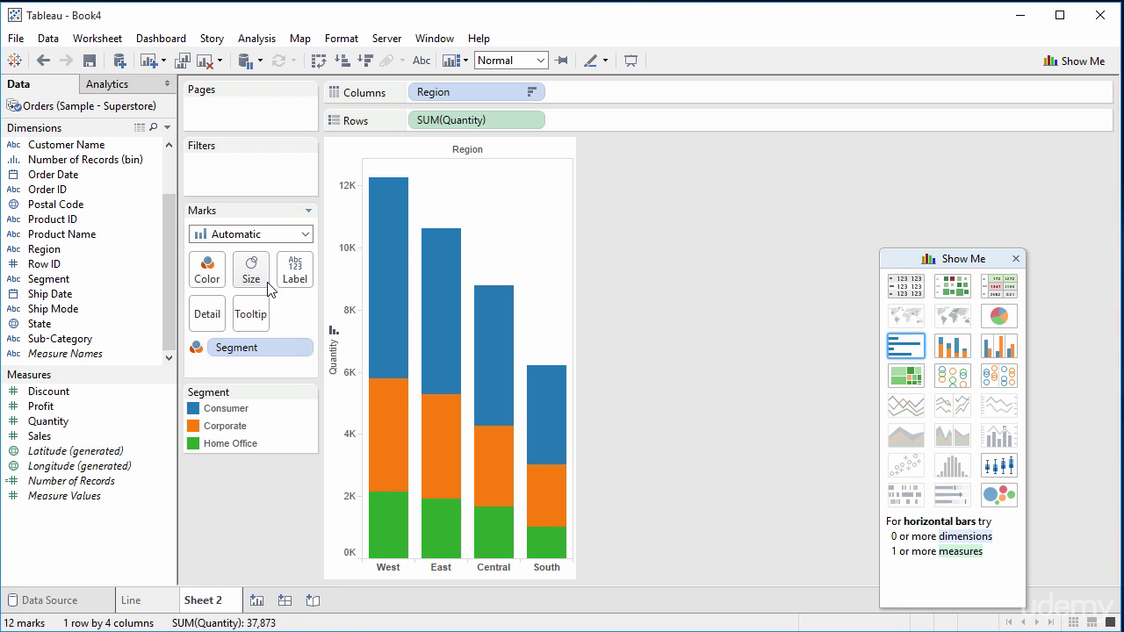
pyautogui.click(295, 394)
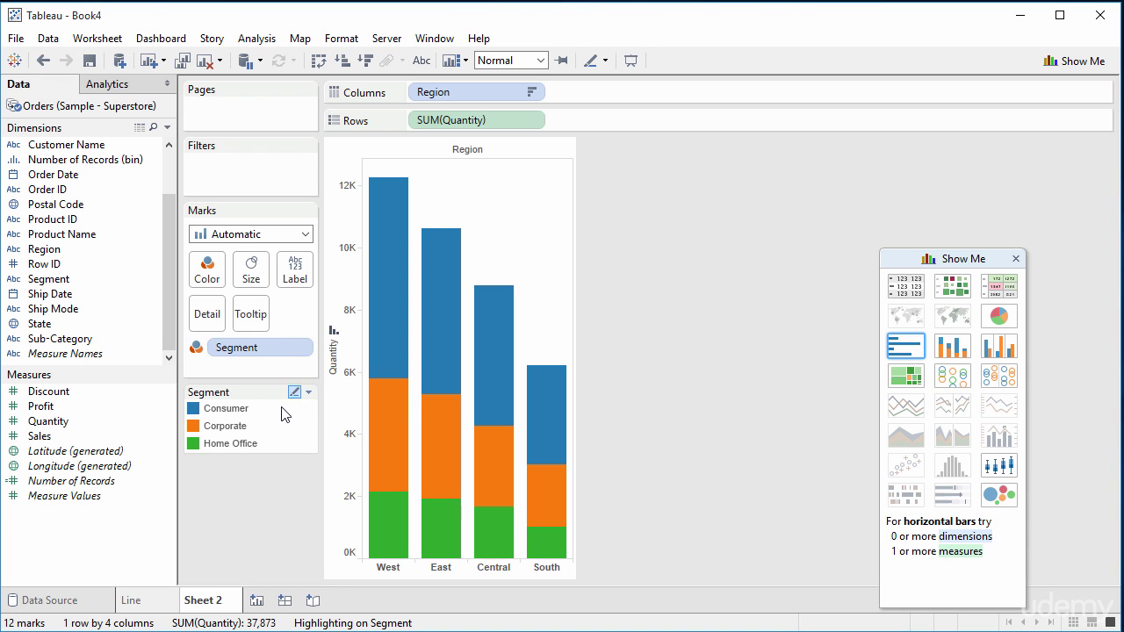
# Step: Highlight the Corporate and Consumer segments across all regions by selecting their bar sections in East and Central, and clear the selection
pyautogui.moveTo(440, 462)
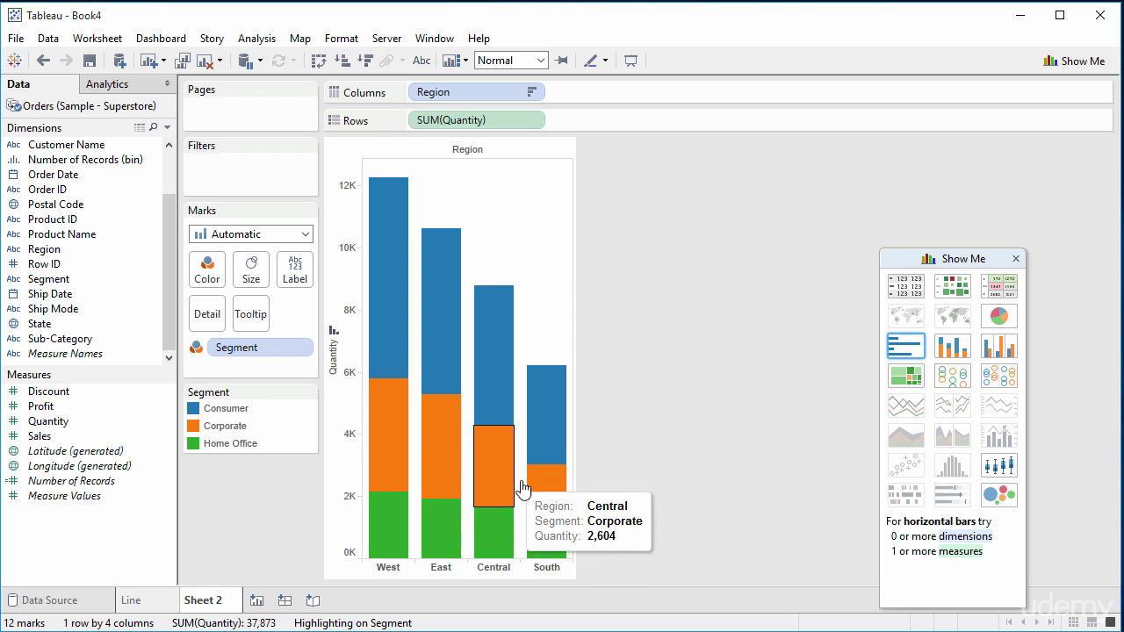
pyautogui.moveTo(379, 474)
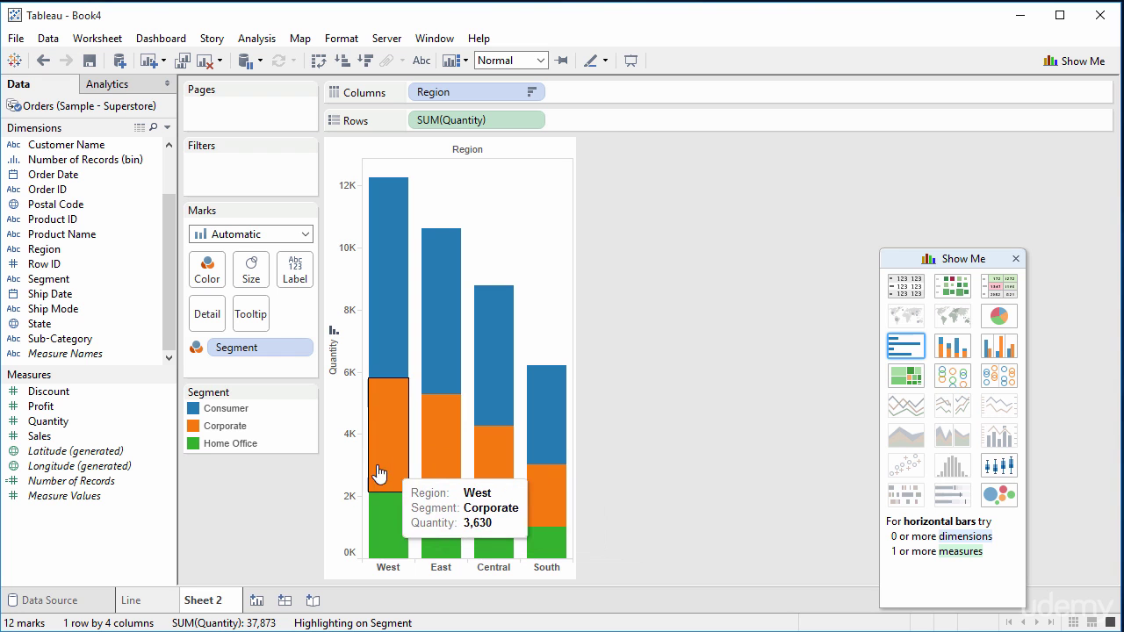
pyautogui.click(443, 466)
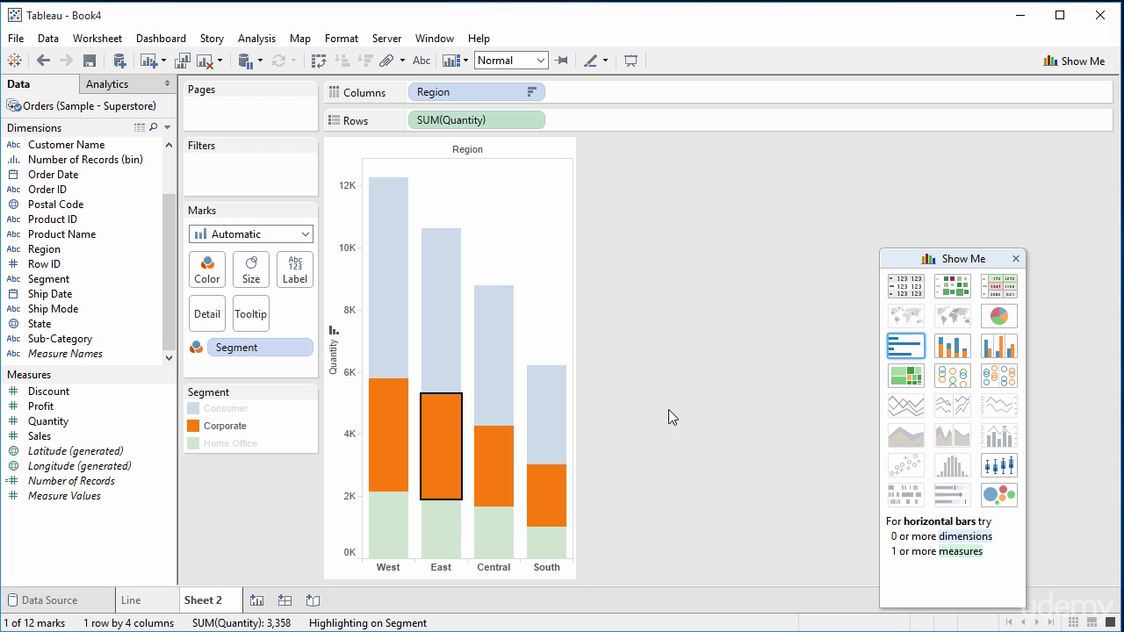
pyautogui.click(437, 286)
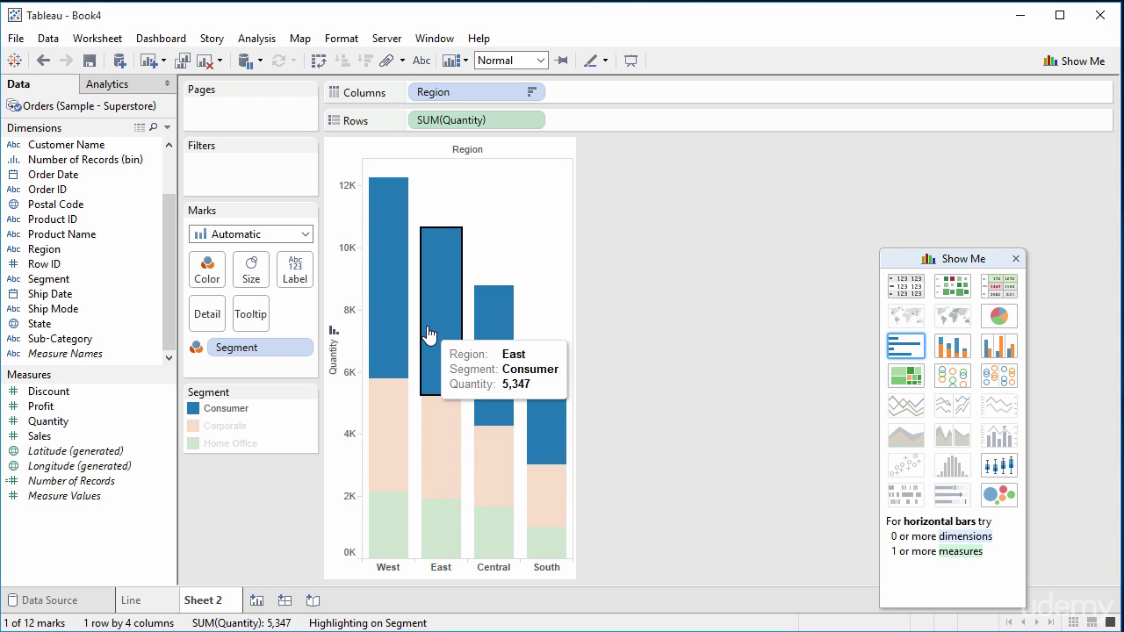
pyautogui.moveTo(429, 334)
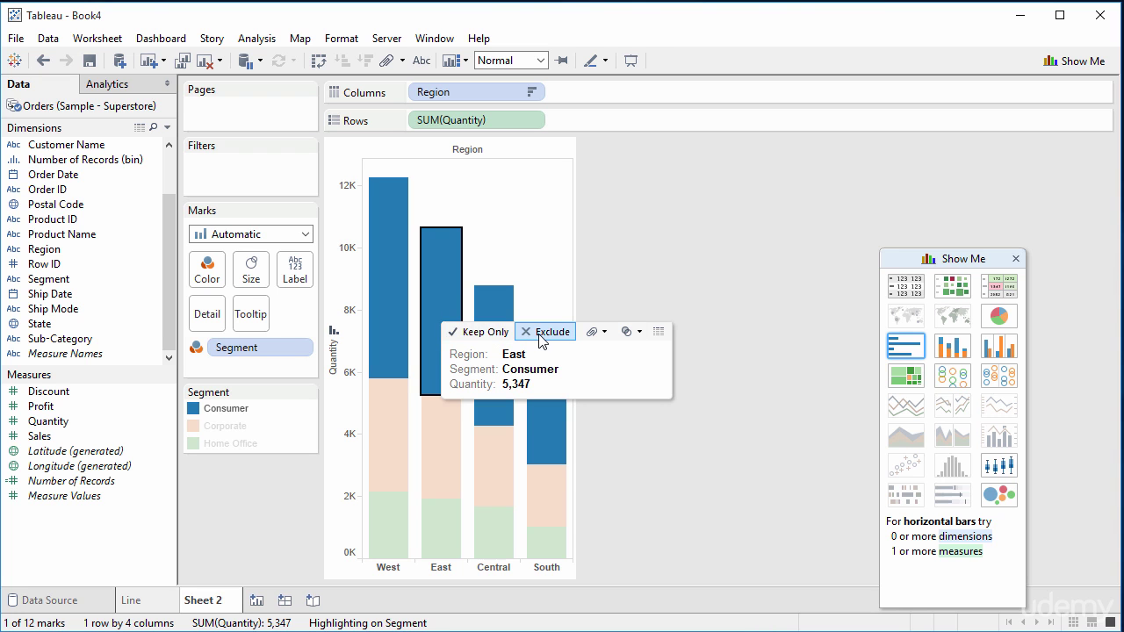
pyautogui.click(496, 360)
pyautogui.rightClick(503, 401)
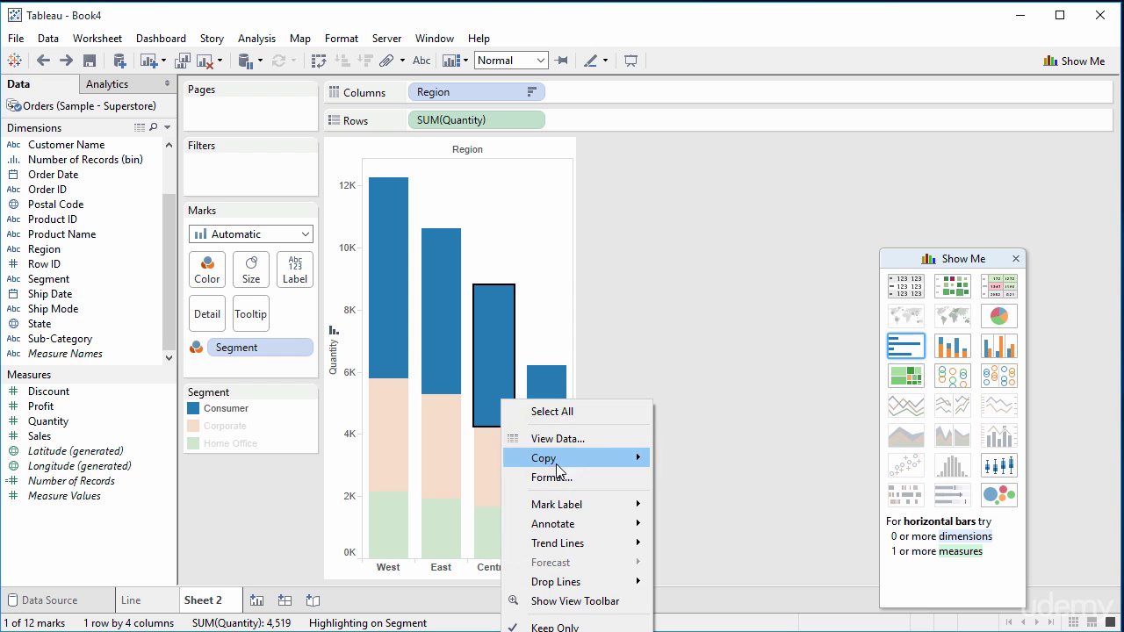
pyautogui.click(579, 372)
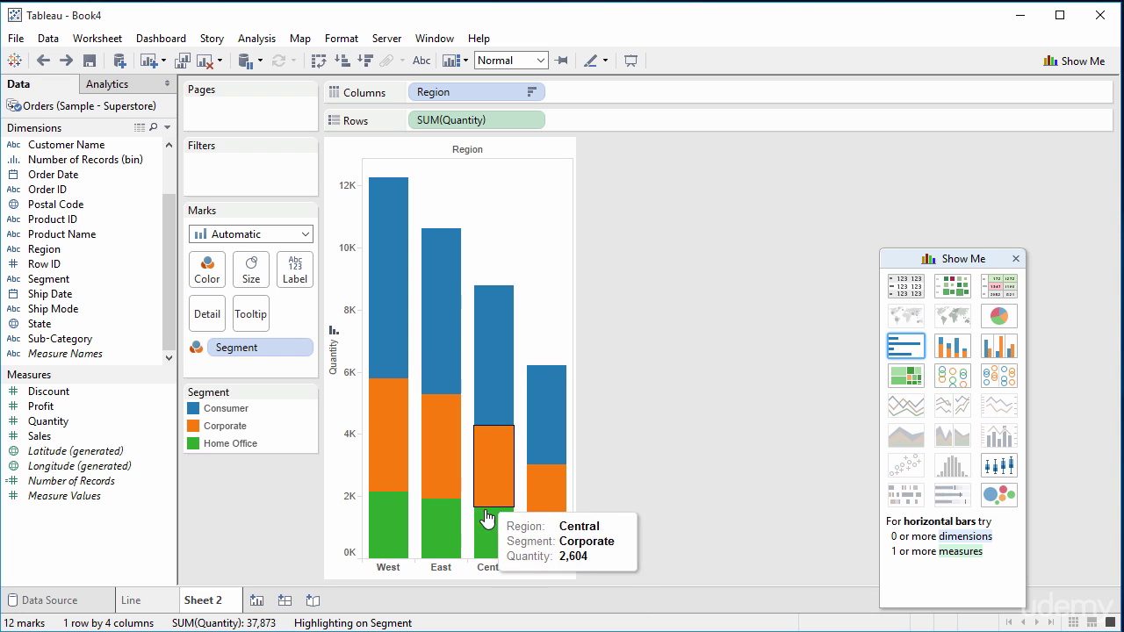
# Step: Exclude the Central region's Consumer section from the chart and undo the exclusion
pyautogui.rightClick(496, 411)
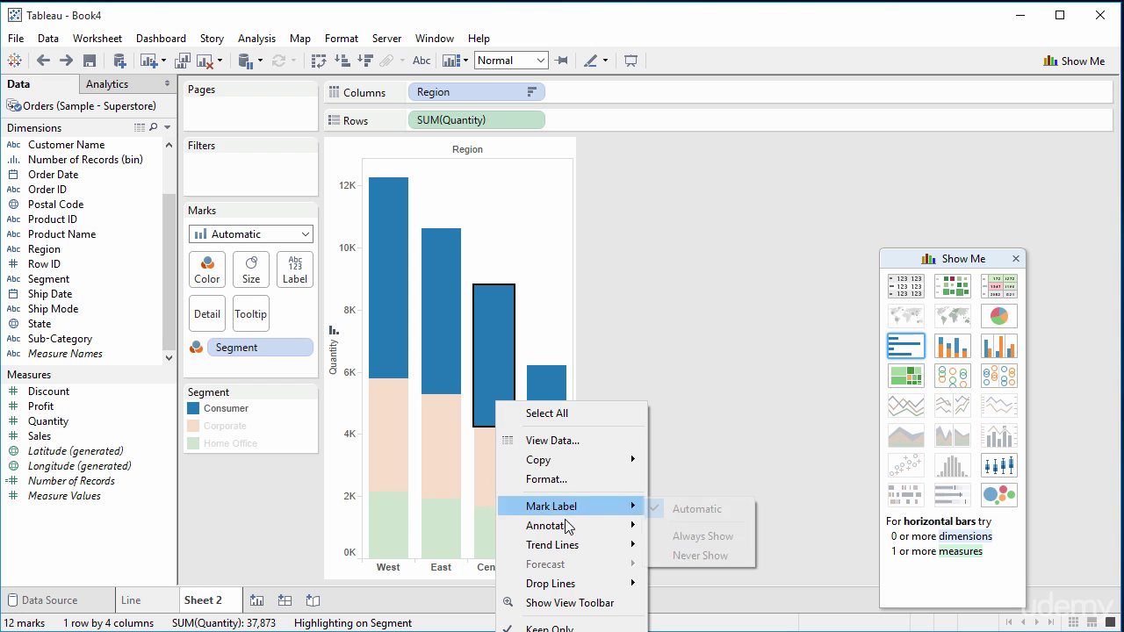
pyautogui.click(553, 631)
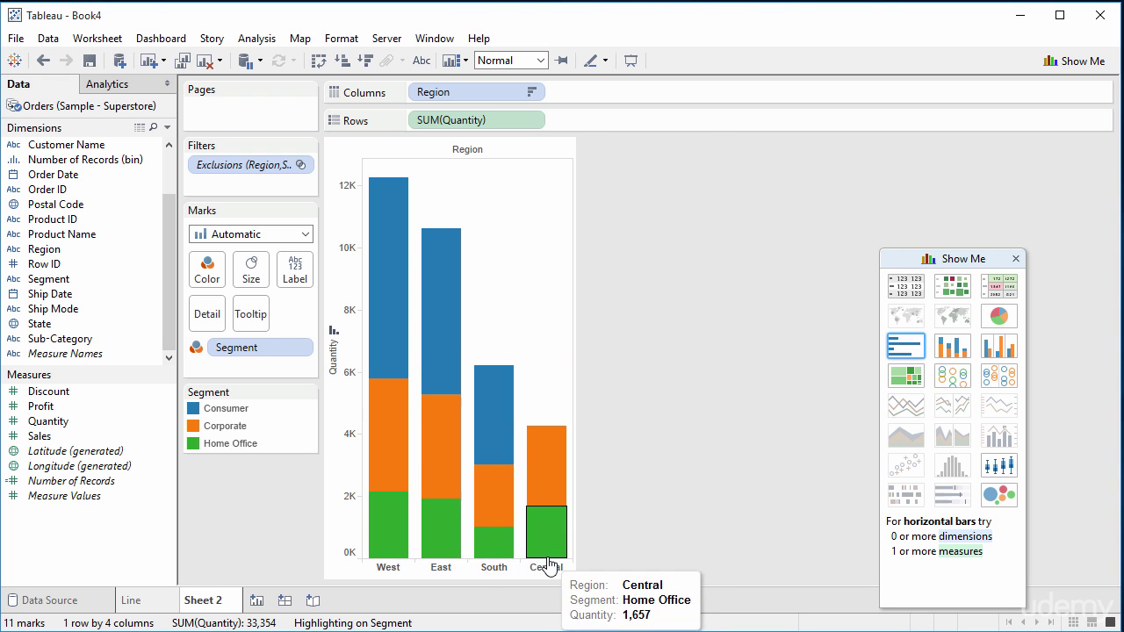
pyautogui.hotkey('ctrl', 'z')
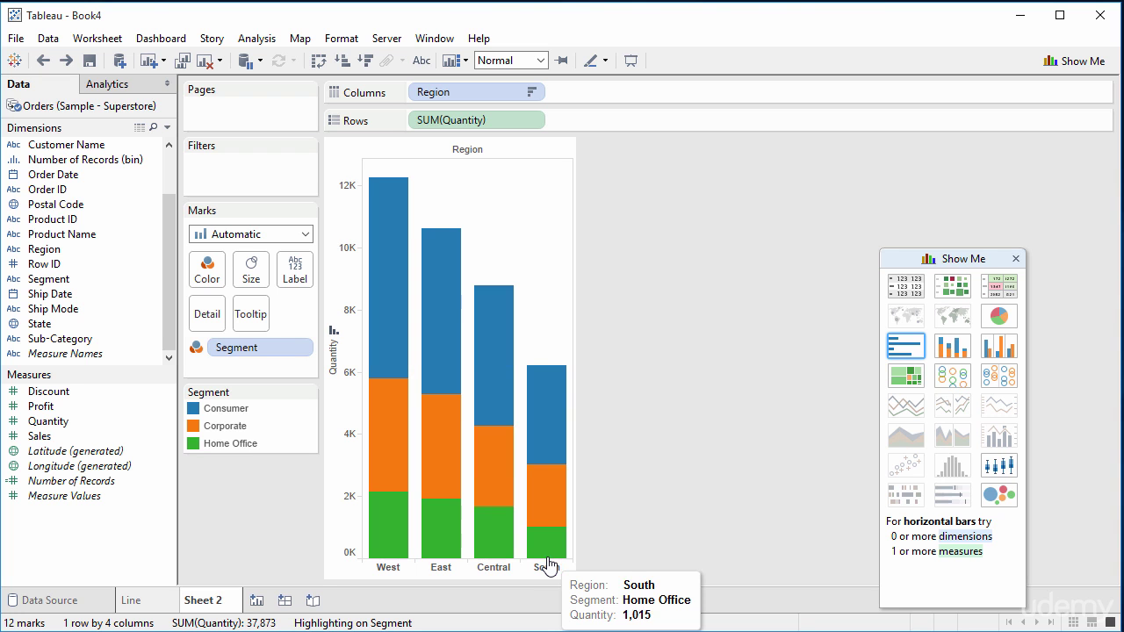
# Step: Keep only the Central region's Consumer section in the chart and undo that filter
pyautogui.rightClick(502, 372)
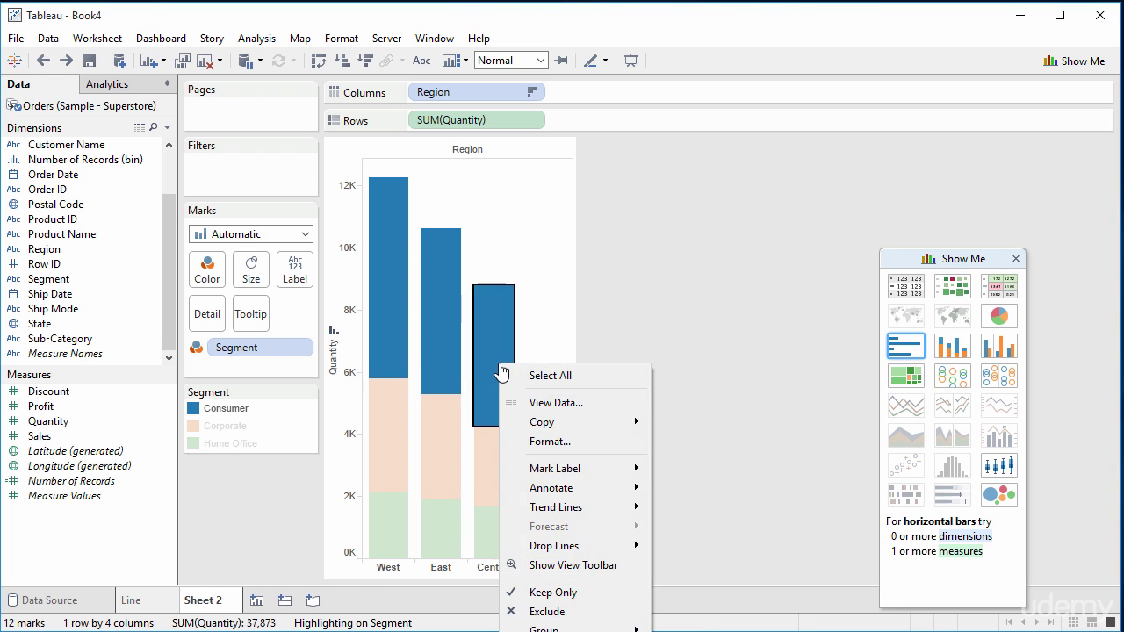
pyautogui.click(554, 593)
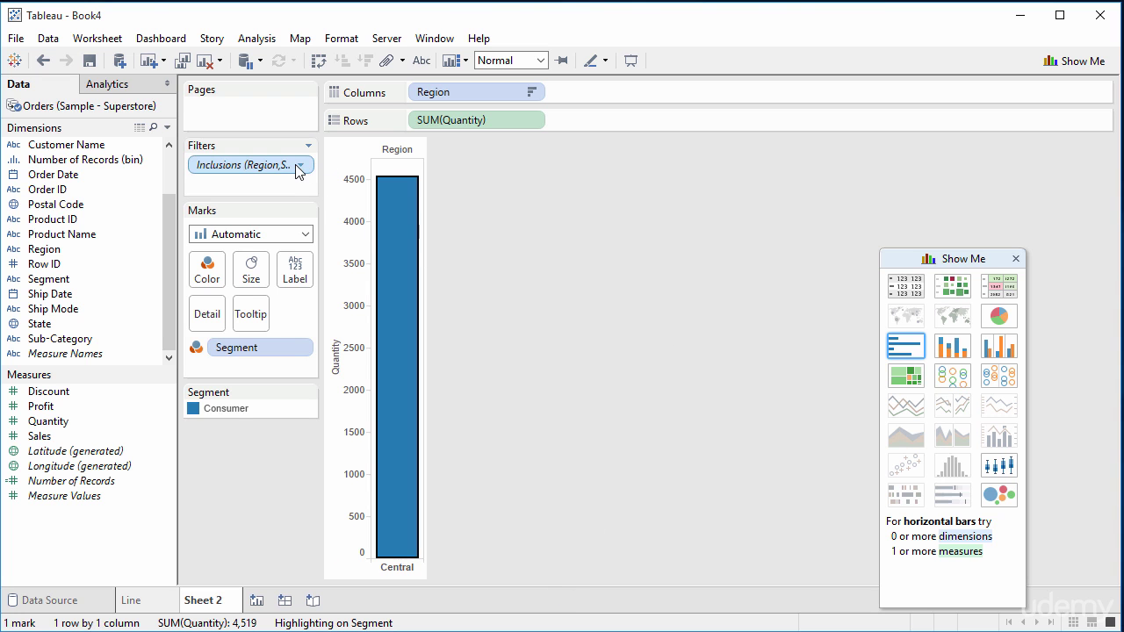
pyautogui.hotkey('ctrl', 'z')
# Step: Exclude the Central region's Consumer section again, view the exclusion filter's options, and undo the exclusion
pyautogui.rightClick(479, 321)
pyautogui.moveTo(579, 588)
pyautogui.click(597, 567)
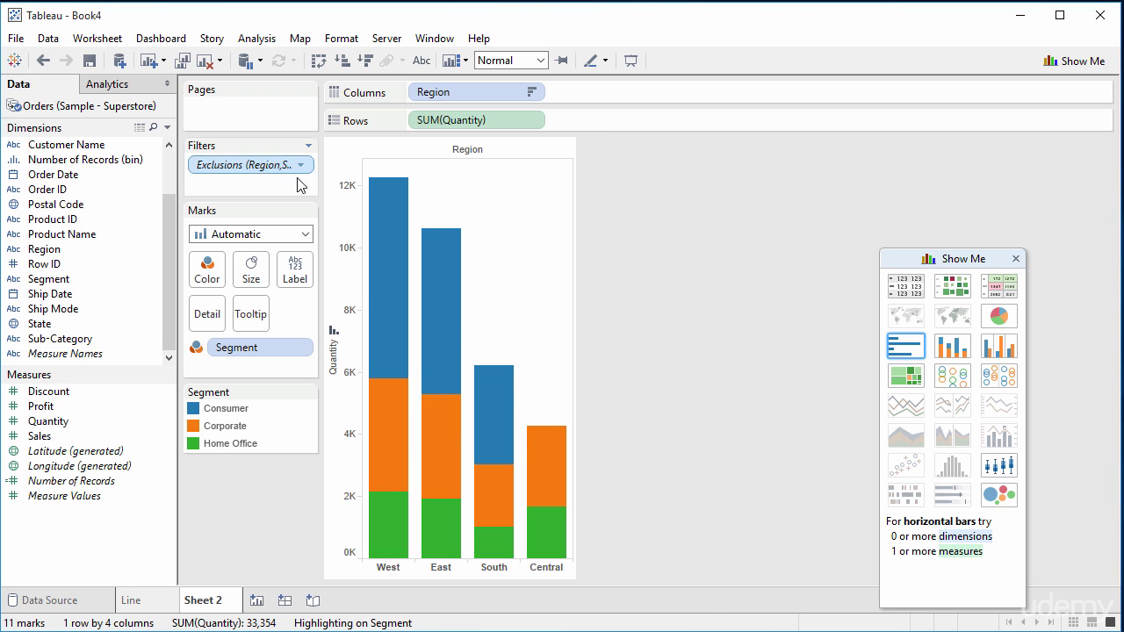
pyautogui.click(299, 167)
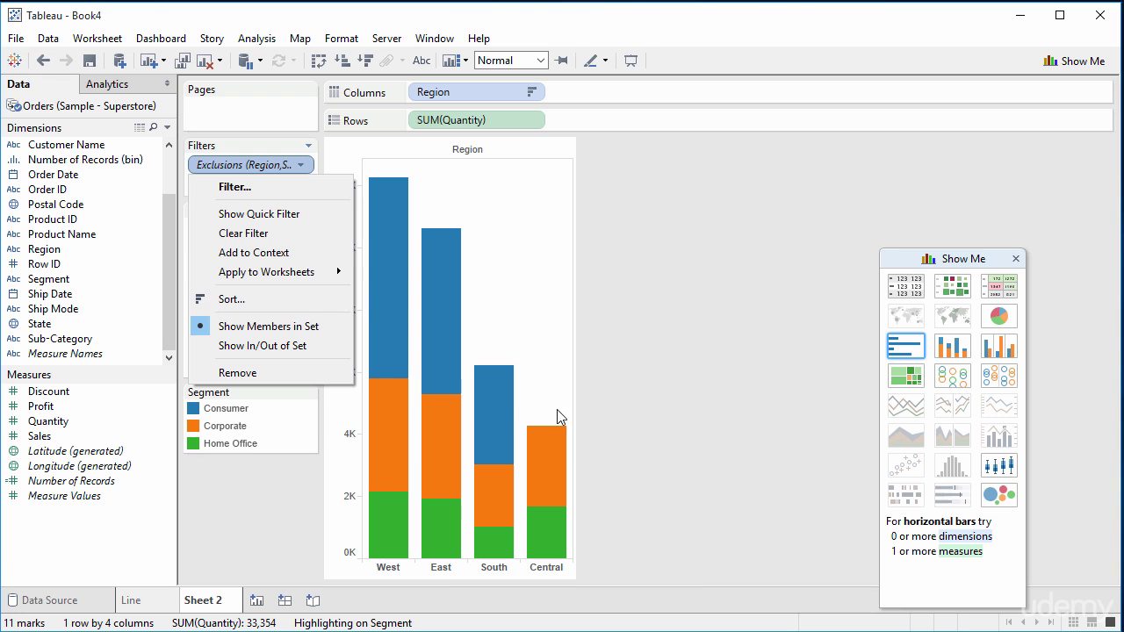
pyautogui.hotkey('ctrl', 'z')
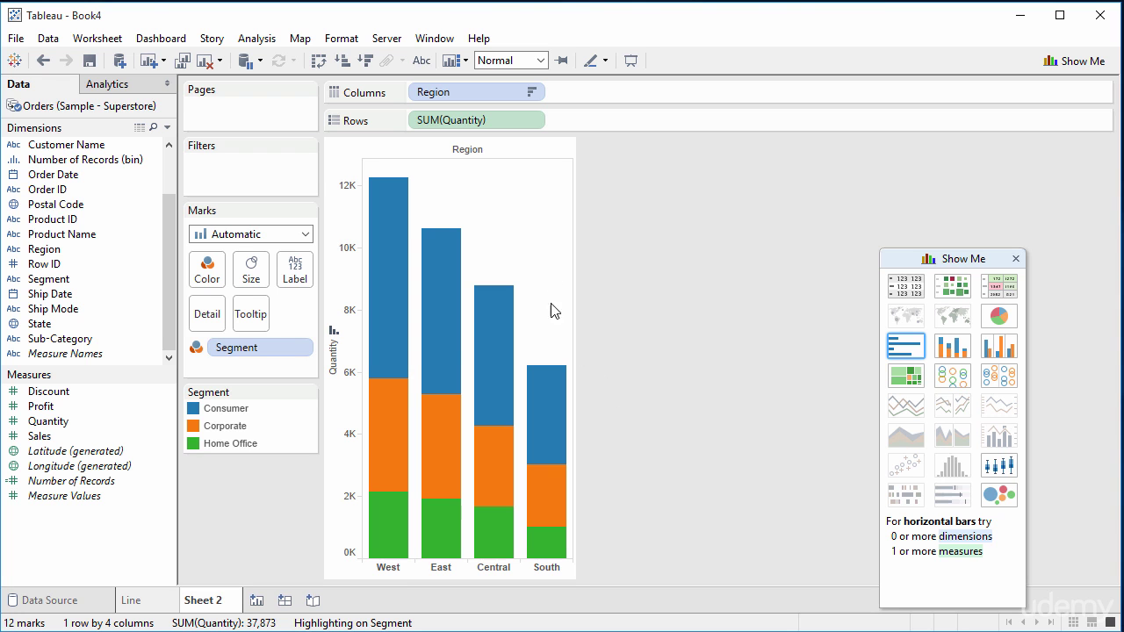
# Step: Inspect the tooltips of the West and East bar sections for their region, segment and quantity
pyautogui.moveTo(400, 277)
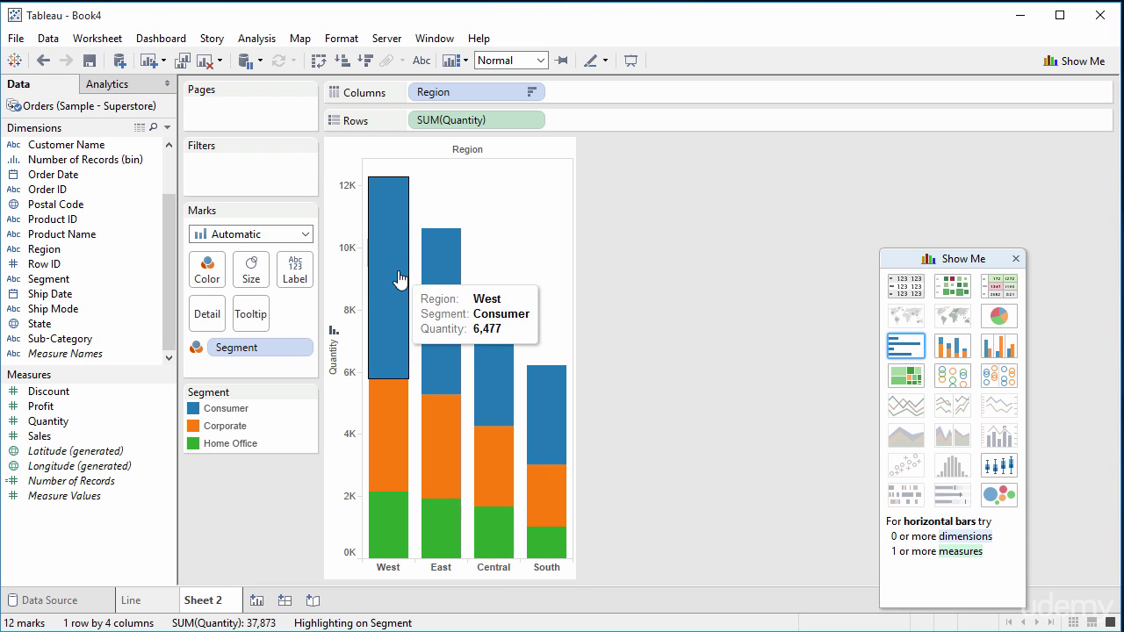
pyautogui.moveTo(438, 284)
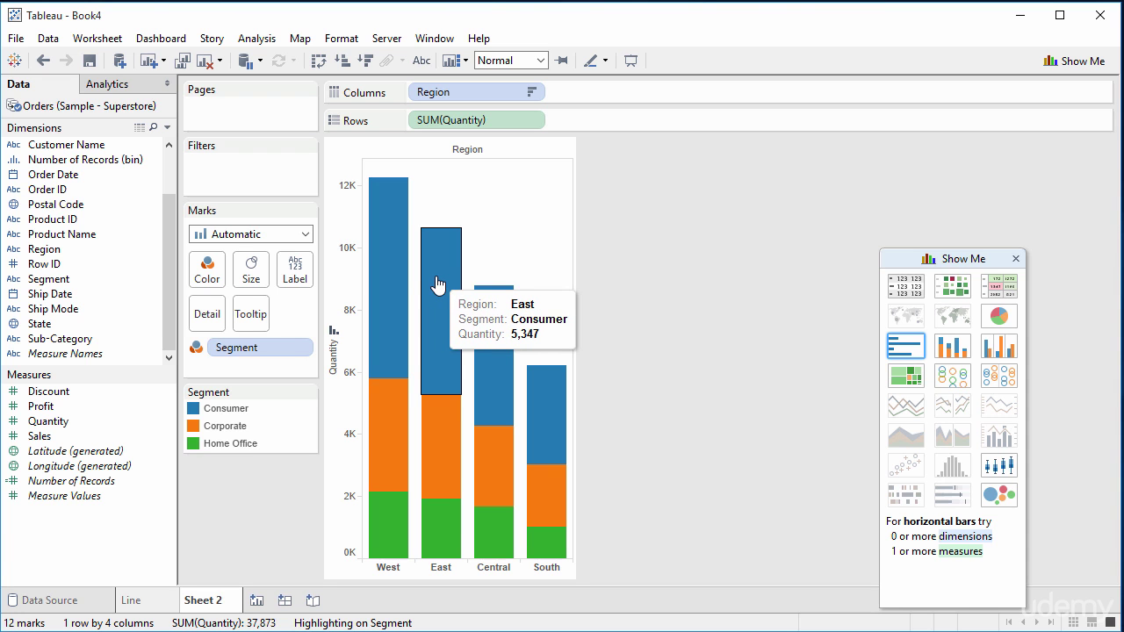
pyautogui.moveTo(389, 213)
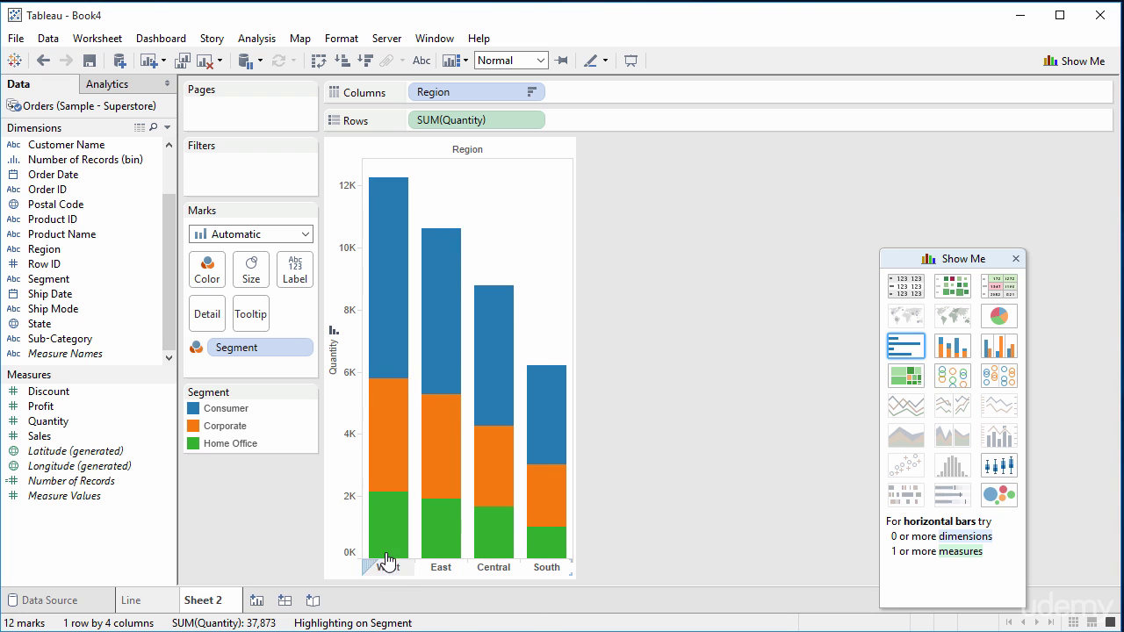
pyautogui.moveTo(381, 195)
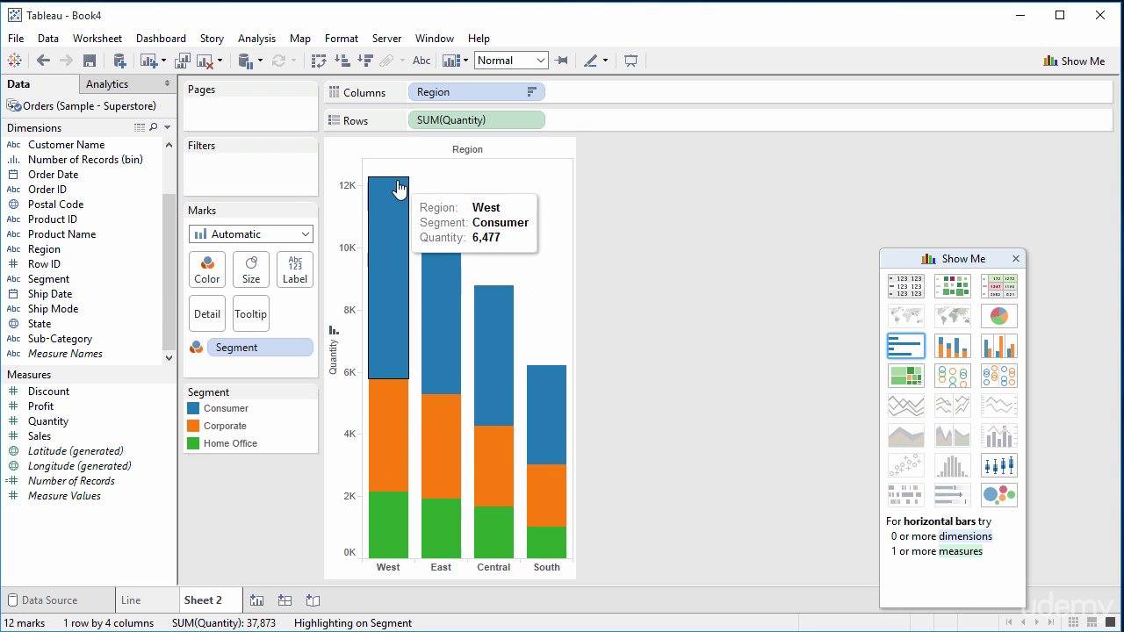
pyautogui.moveTo(393, 405)
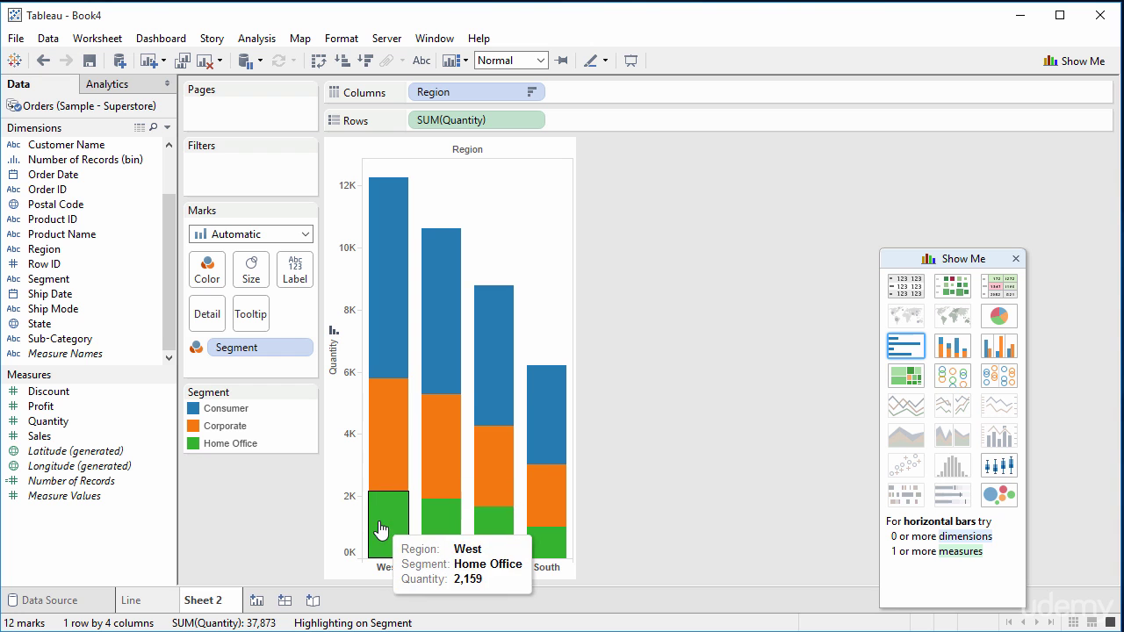
# Step: Label the bar sections by State, inspect the state subdivisions in the West bar, and remove State from the marks
pyautogui.click(50, 327)
pyautogui.moveTo(50, 329); pyautogui.dragTo(299, 283)
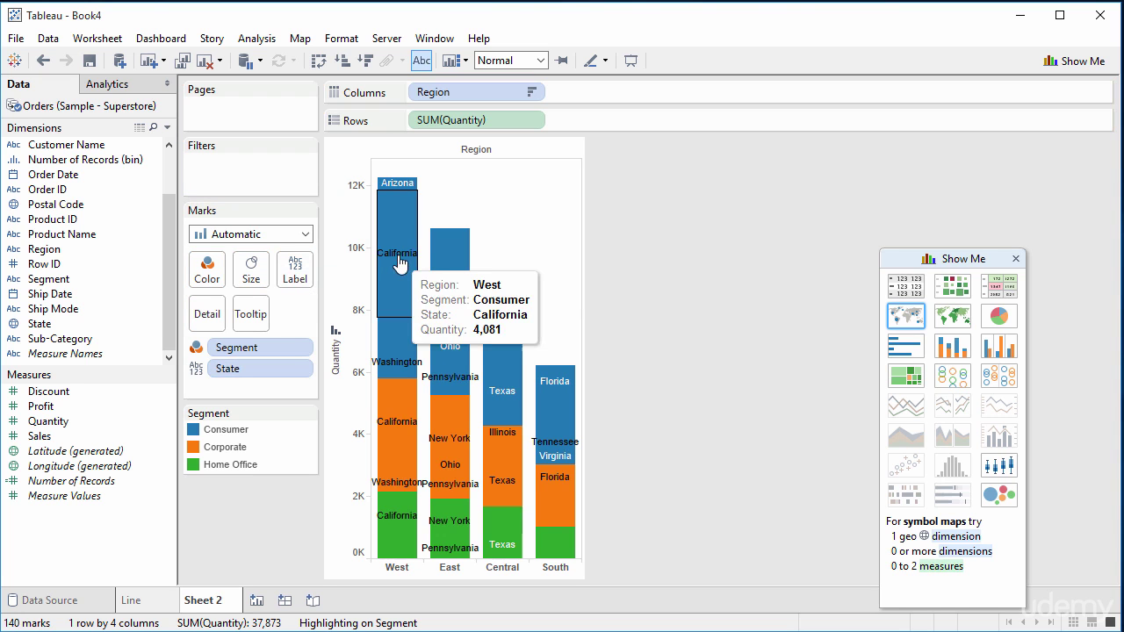
pyautogui.moveTo(406, 237)
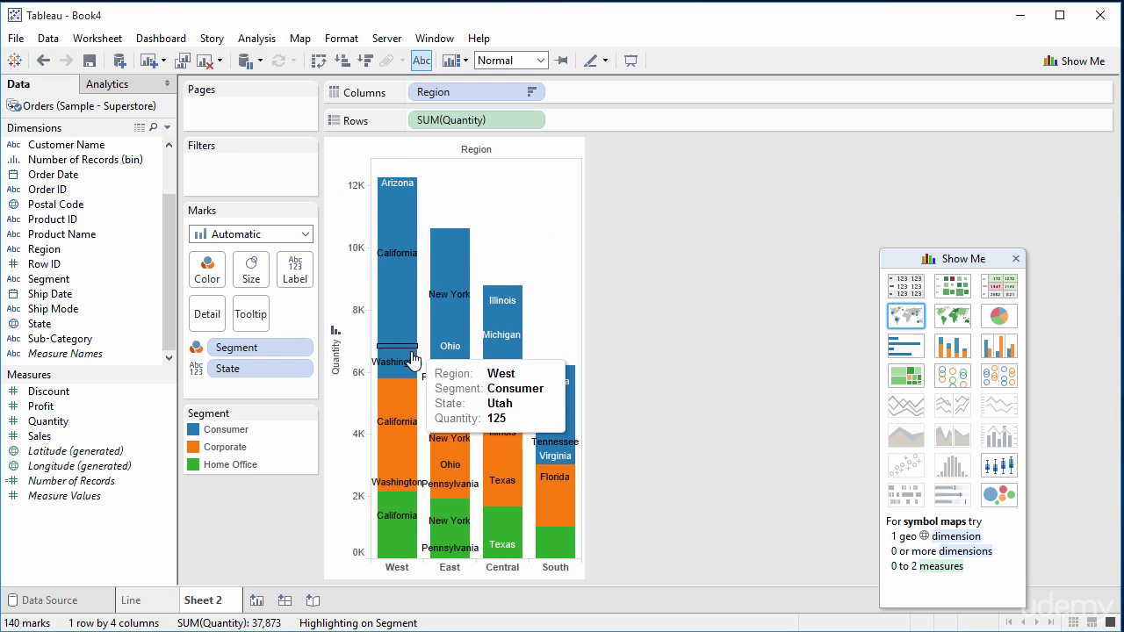
pyautogui.moveTo(399, 431)
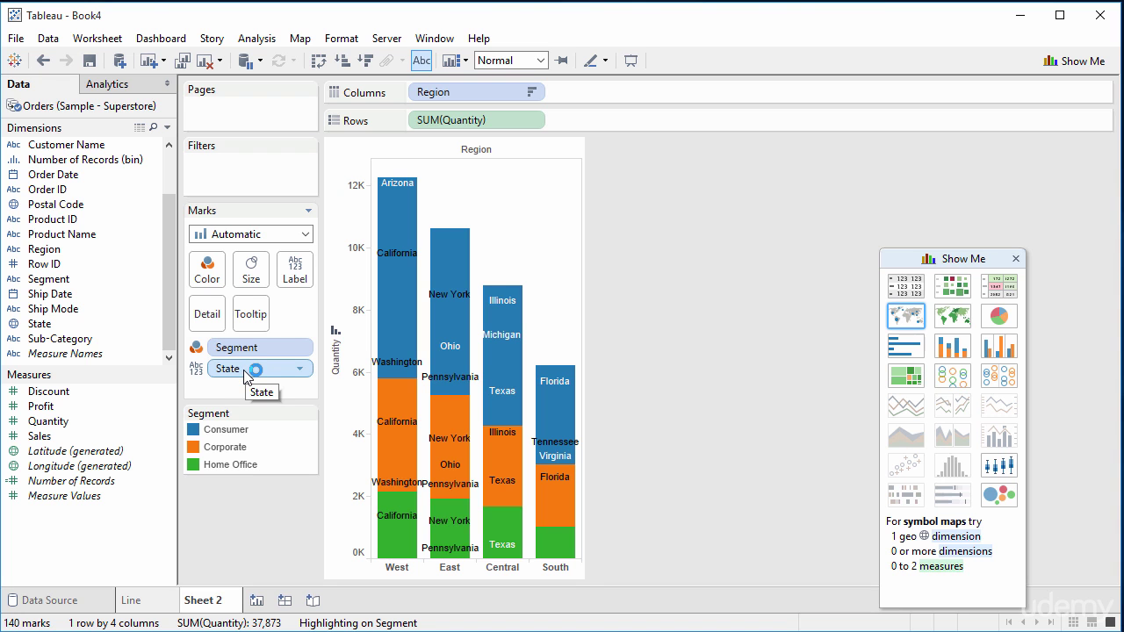
pyautogui.moveTo(246, 373); pyautogui.dragTo(70, 278)
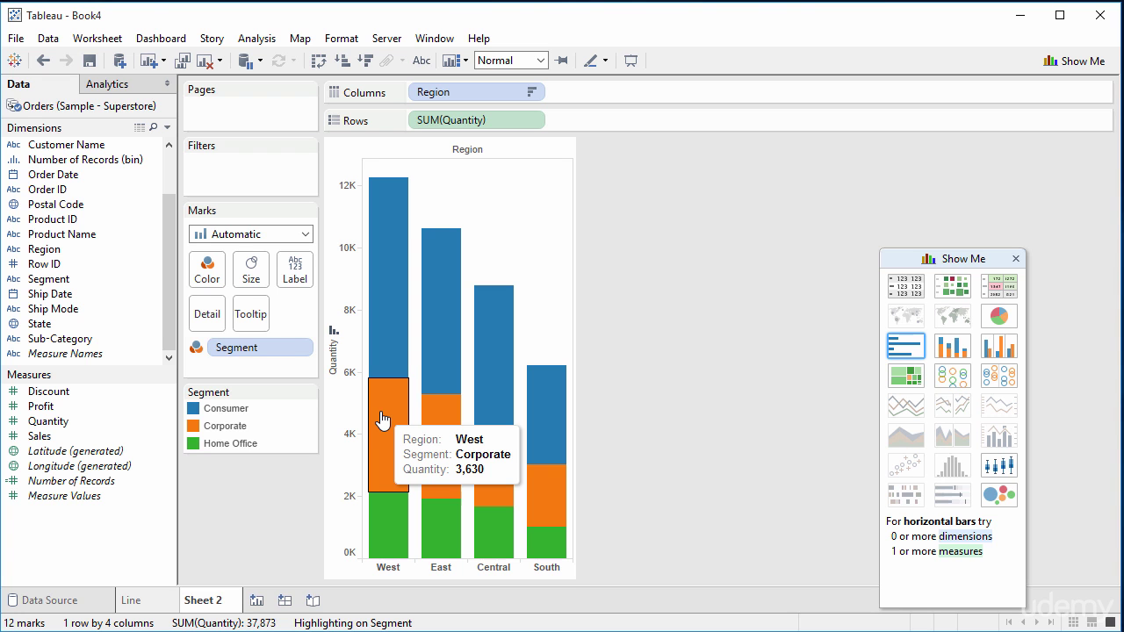
# Step: Add the Discount, Profit and Sales measures to the marks' tooltip and check it on a West bar section
pyautogui.click(57, 395)
pyautogui.moveTo(57, 395); pyautogui.dragTo(84, 439)
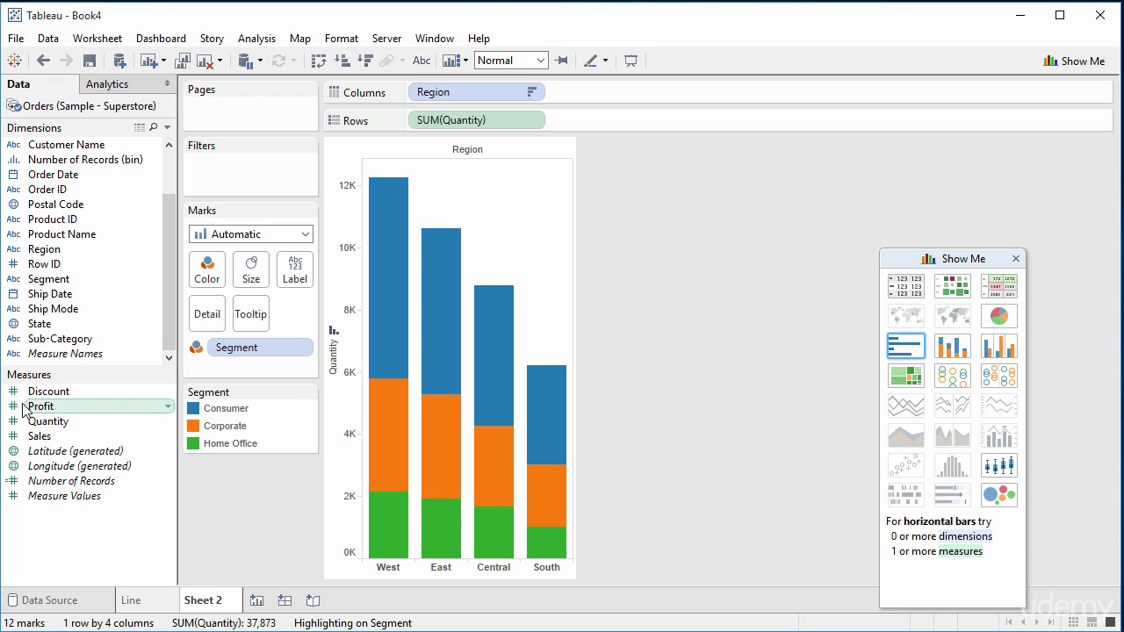
pyautogui.moveTo(39, 391); pyautogui.dragTo(250, 319)
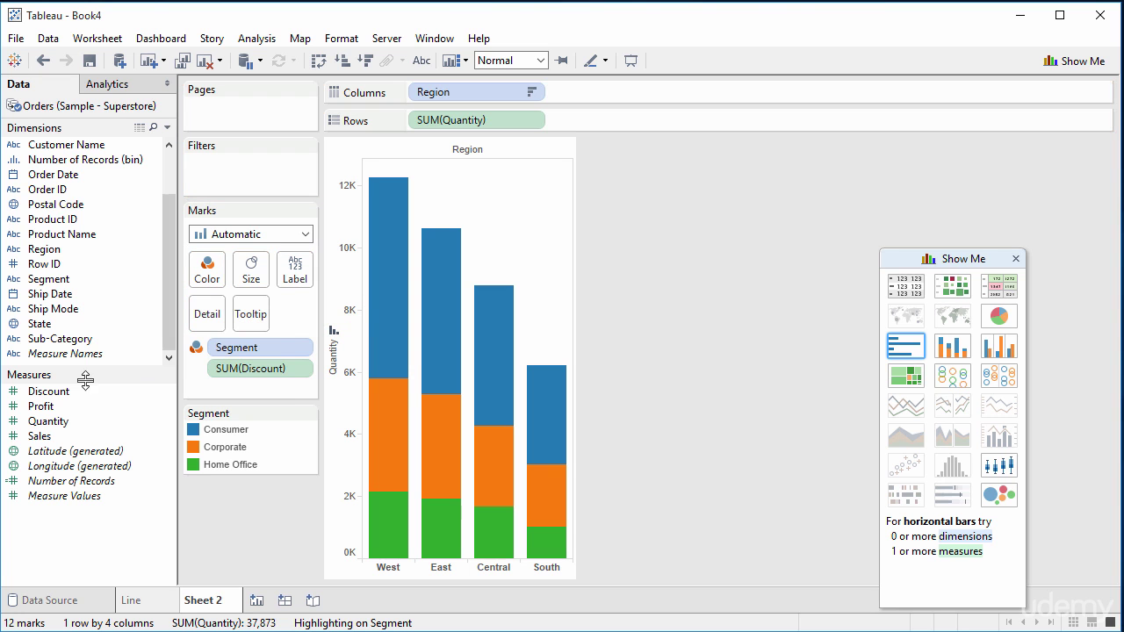
pyautogui.click(54, 409)
pyautogui.moveTo(55, 409); pyautogui.dragTo(243, 321)
pyautogui.moveTo(40, 436); pyautogui.dragTo(252, 327)
pyautogui.moveTo(378, 415)
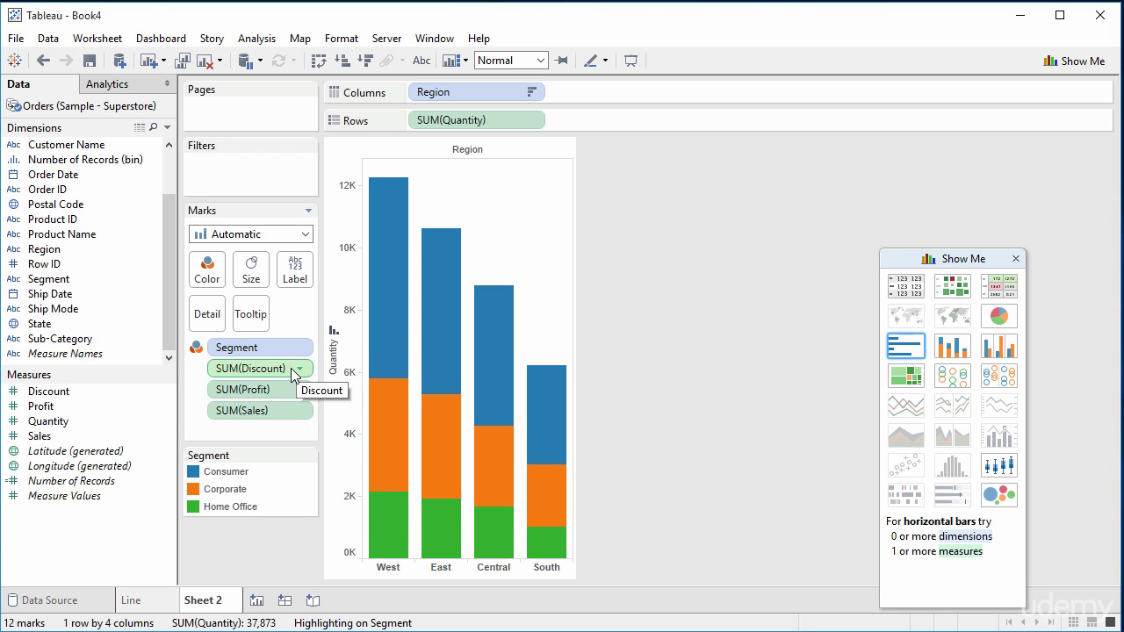
# Step: Remove Discount from the marks and add it back to the tooltip
pyautogui.moveTo(296, 370); pyautogui.dragTo(85, 409)
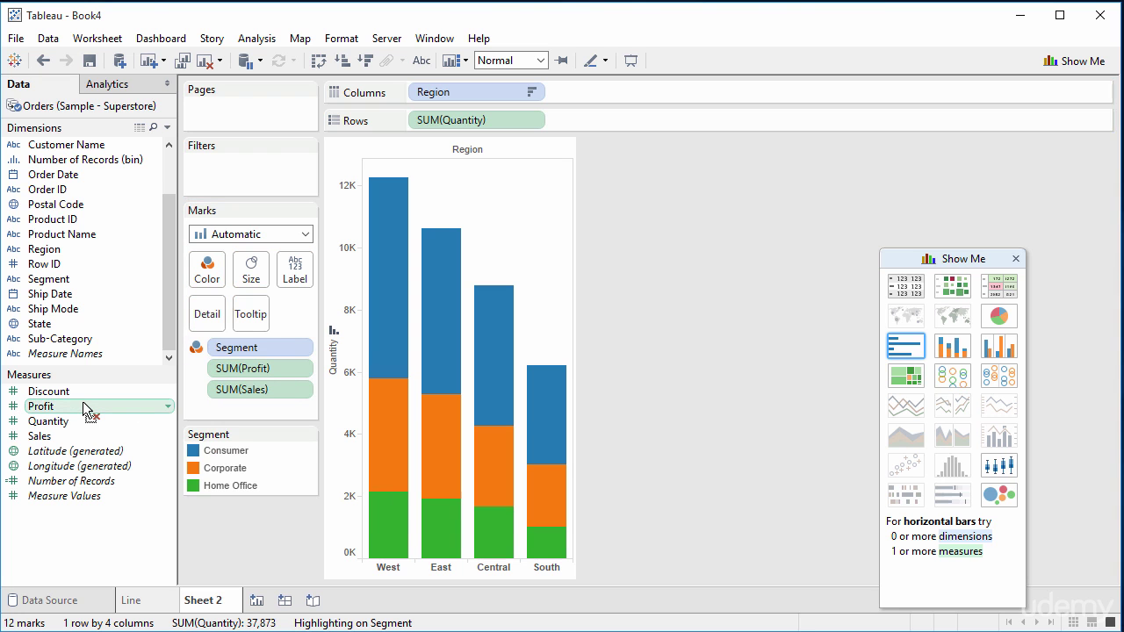
pyautogui.click(136, 400)
pyautogui.moveTo(136, 400); pyautogui.dragTo(255, 325)
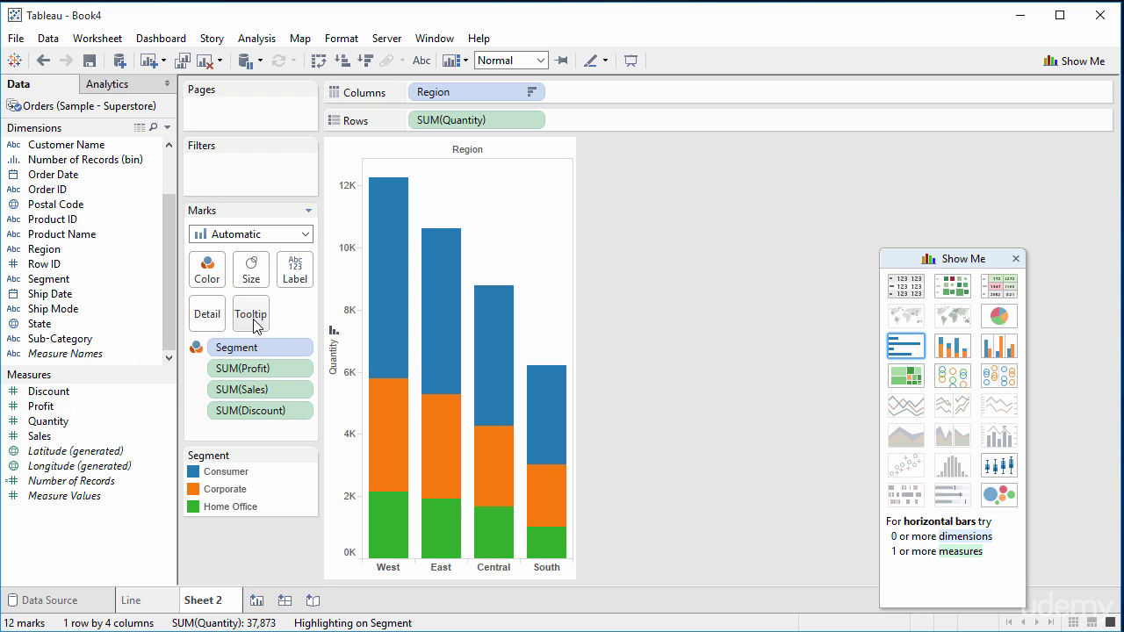
# Step: Change the tooltip's Discount aggregation to Average and check it on West's Corporate section
pyautogui.click(304, 411)
pyautogui.moveTo(317, 545)
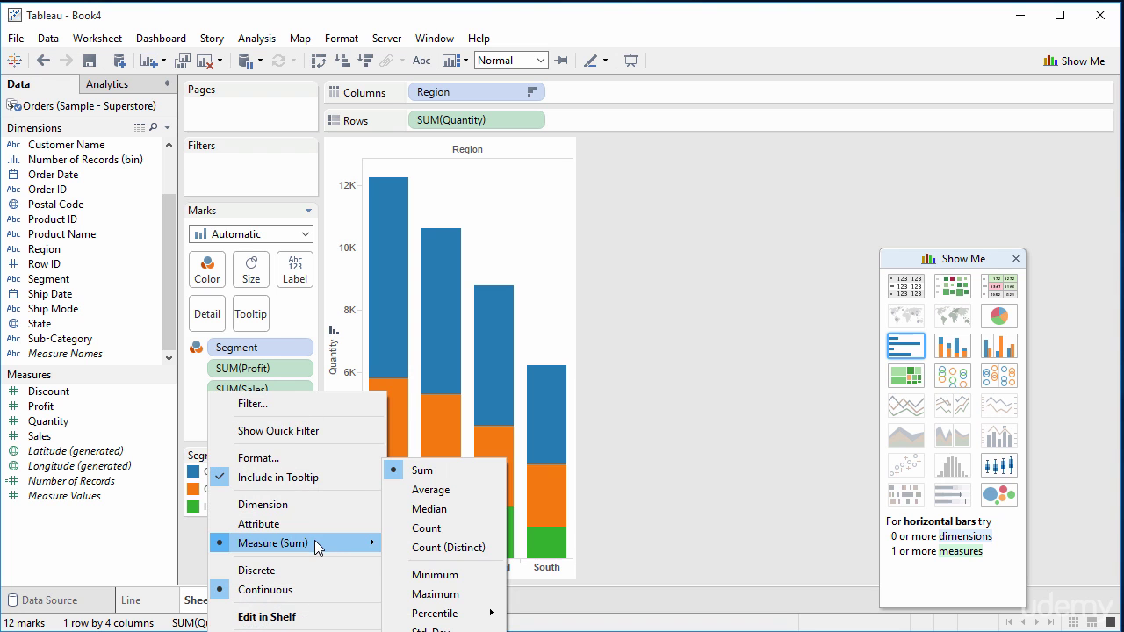
pyautogui.click(429, 491)
pyautogui.moveTo(398, 476)
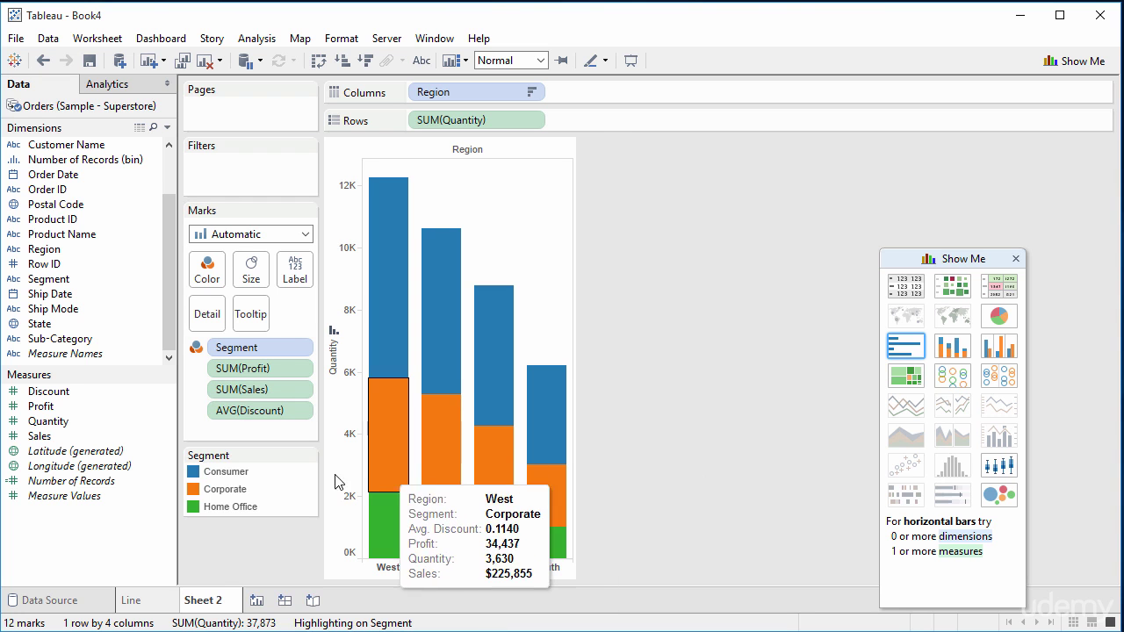
# Step: Set the default aggregation of the Discount measure to Count
pyautogui.rightClick(167, 394)
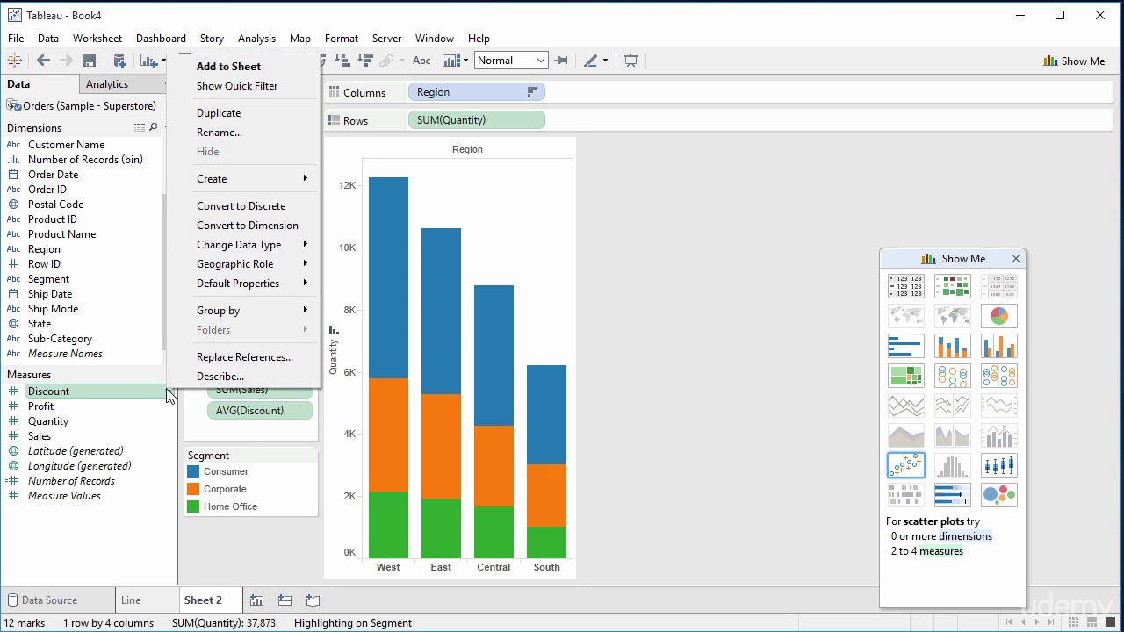
pyautogui.moveTo(279, 287)
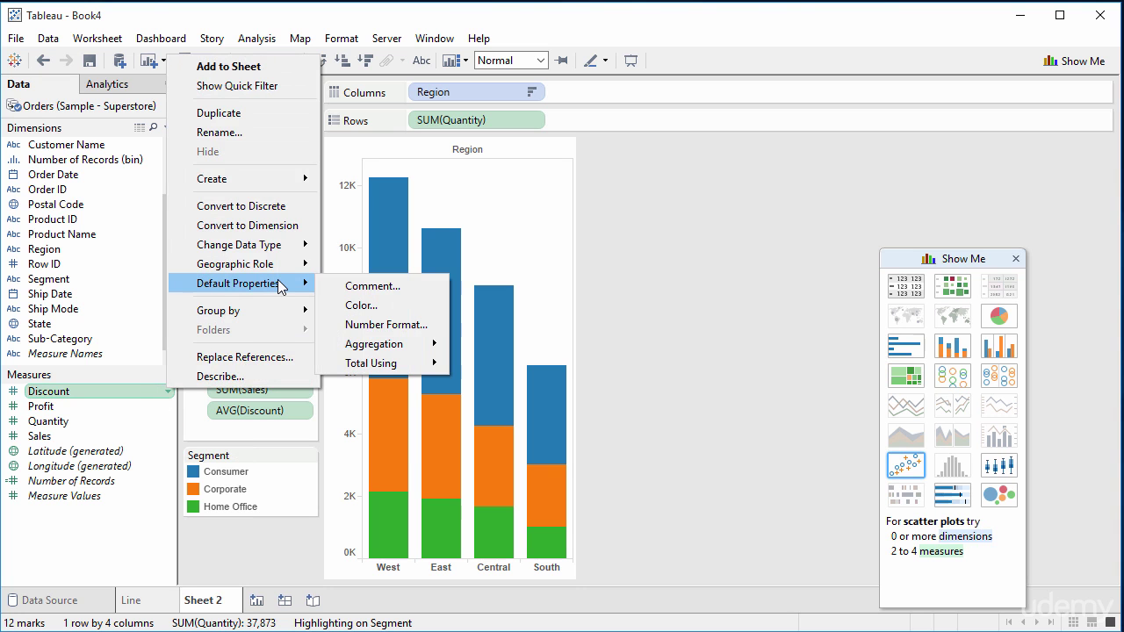
pyautogui.moveTo(427, 343)
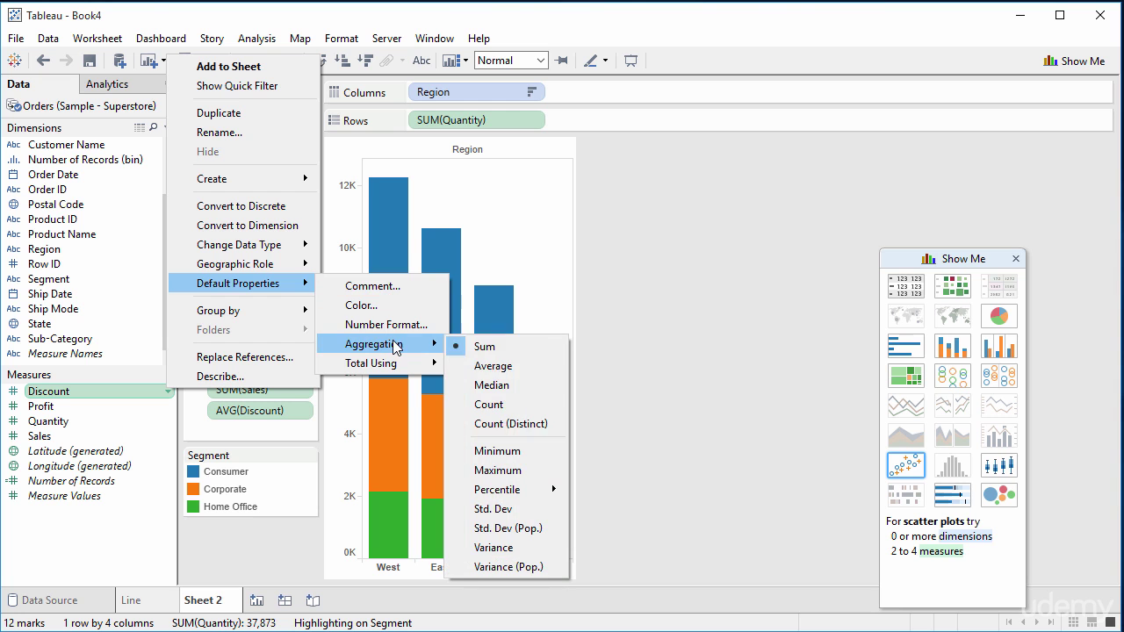
pyautogui.click(501, 404)
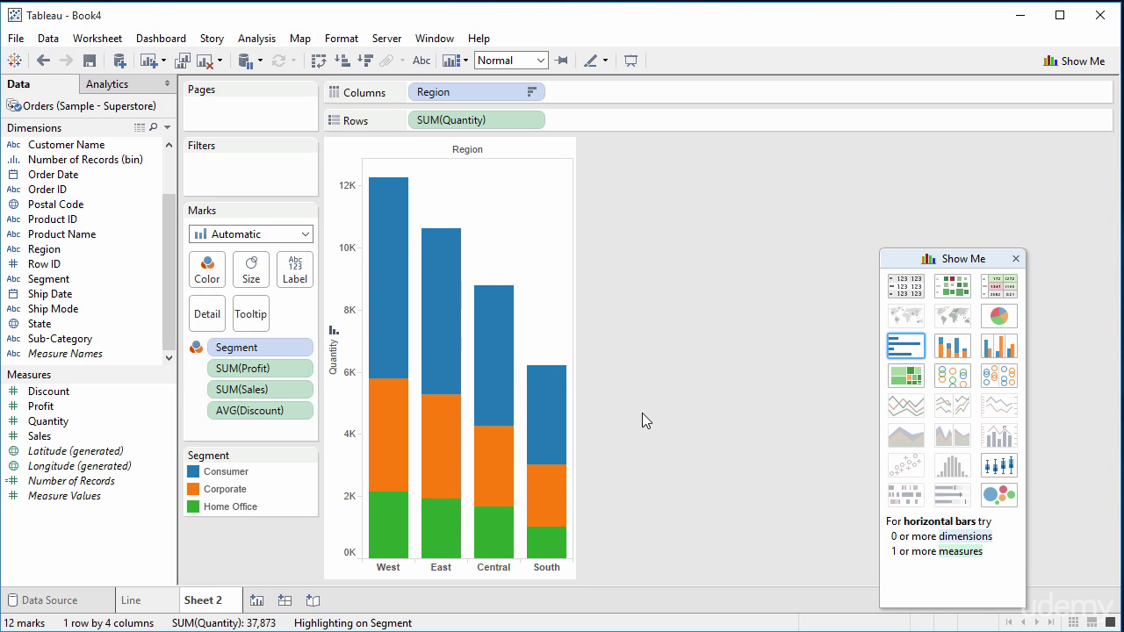
# Step: Add Discount to the tooltip a second time with its default aggregation and check it on West's Corporate section
pyautogui.moveTo(430, 436)
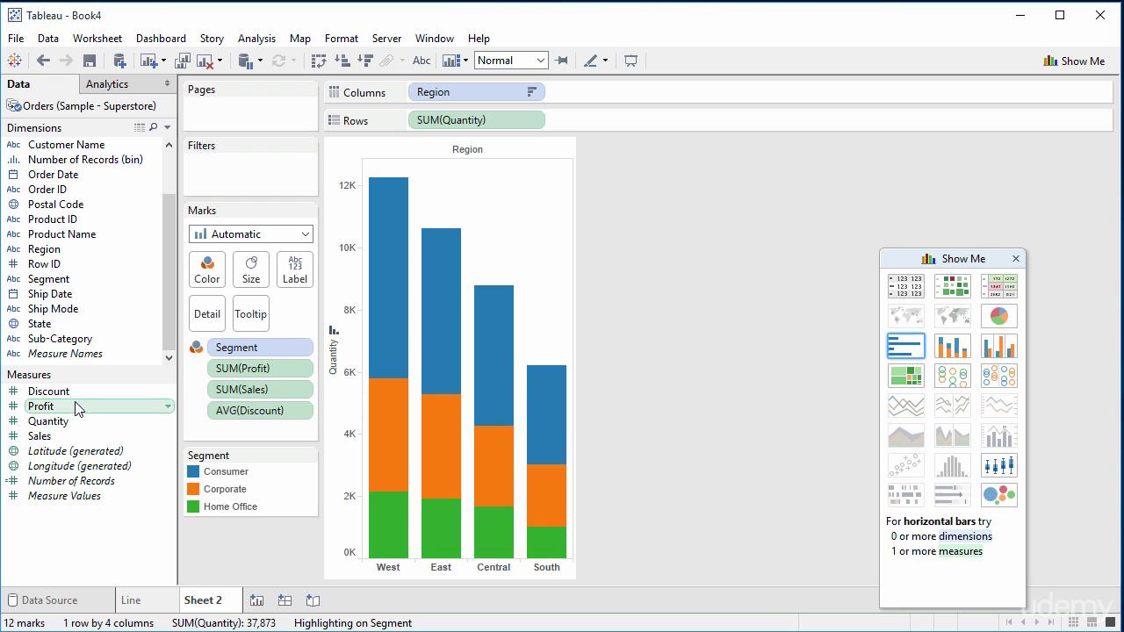
pyautogui.moveTo(62, 392); pyautogui.dragTo(244, 320)
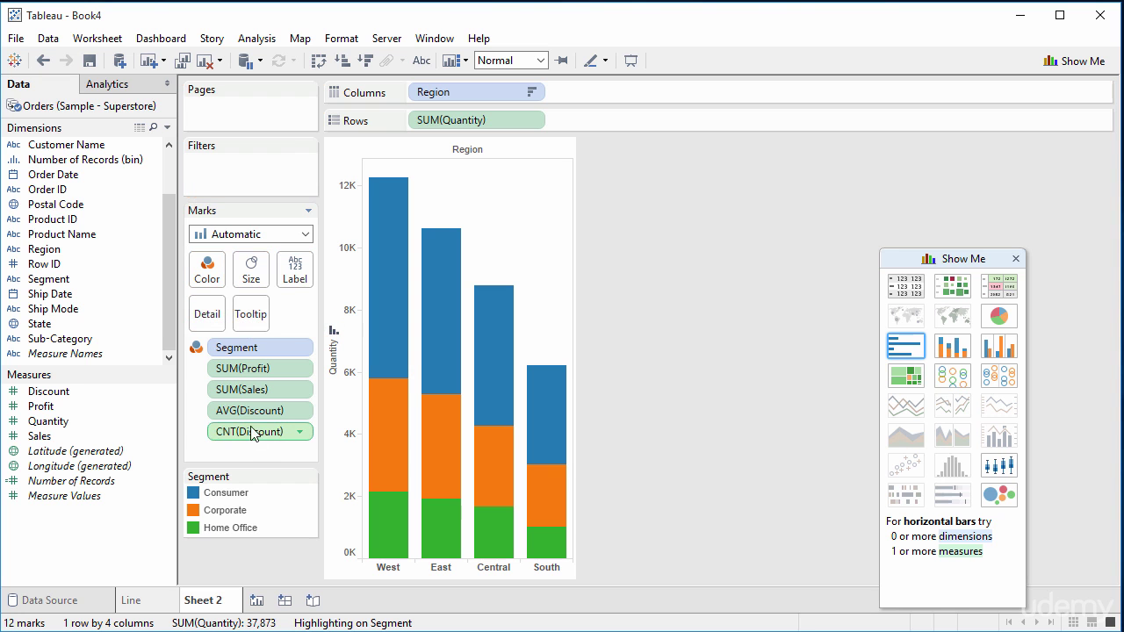
pyautogui.moveTo(397, 427)
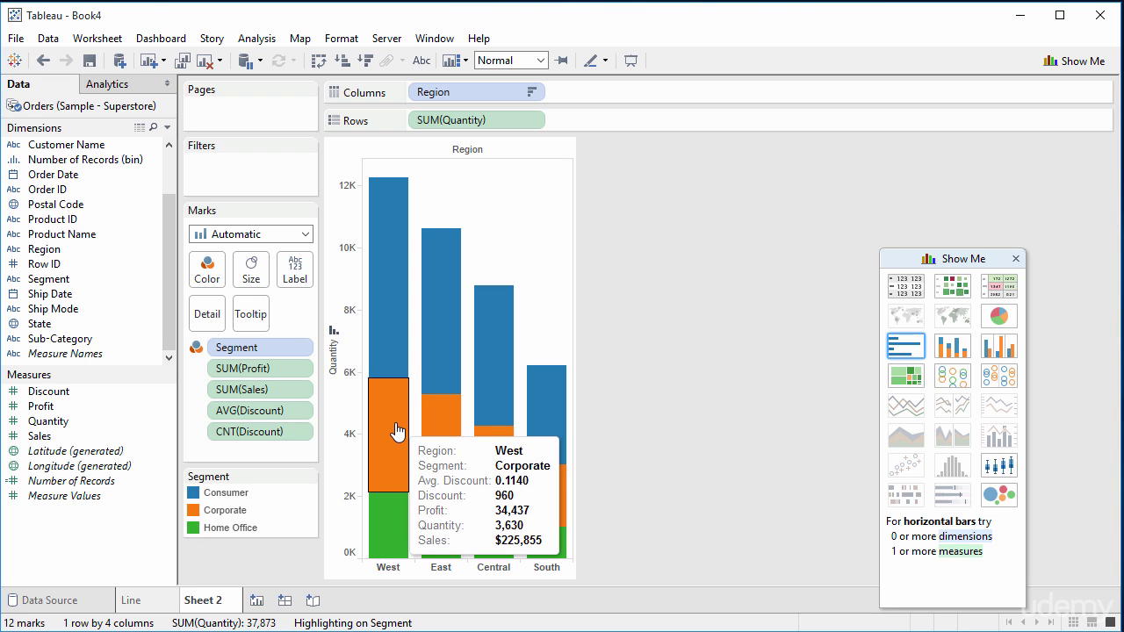
# Step: Remove the counted Discount from the marks and set the measure's default aggregation back to Sum
pyautogui.moveTo(252, 431); pyautogui.dragTo(138, 402)
pyautogui.click(168, 391)
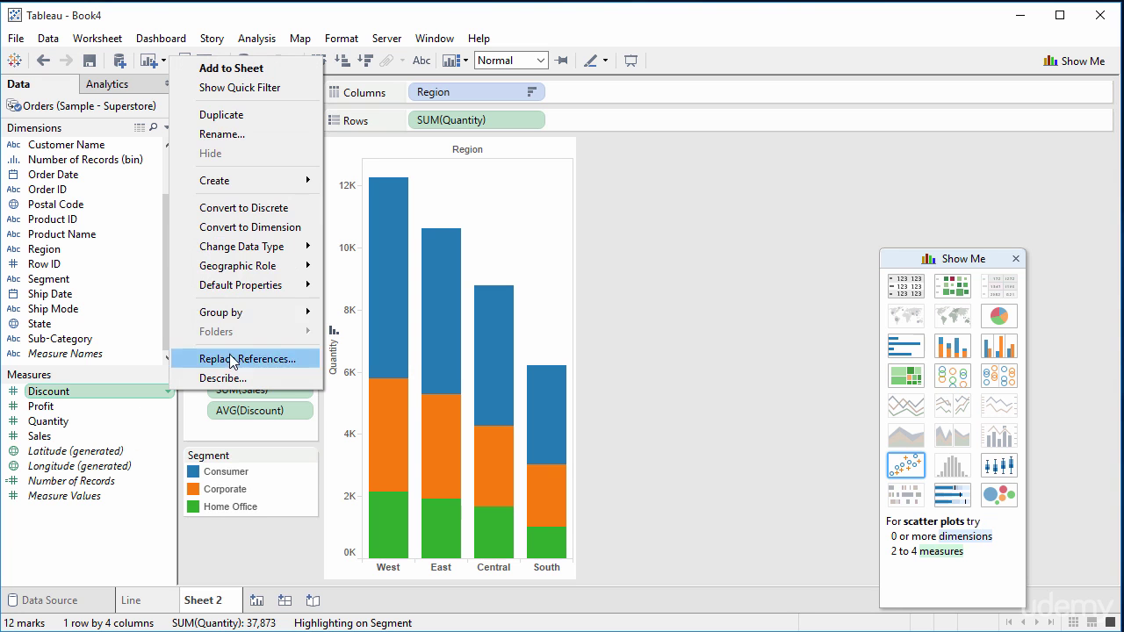
pyautogui.moveTo(269, 287)
pyautogui.moveTo(411, 352)
pyautogui.click(487, 349)
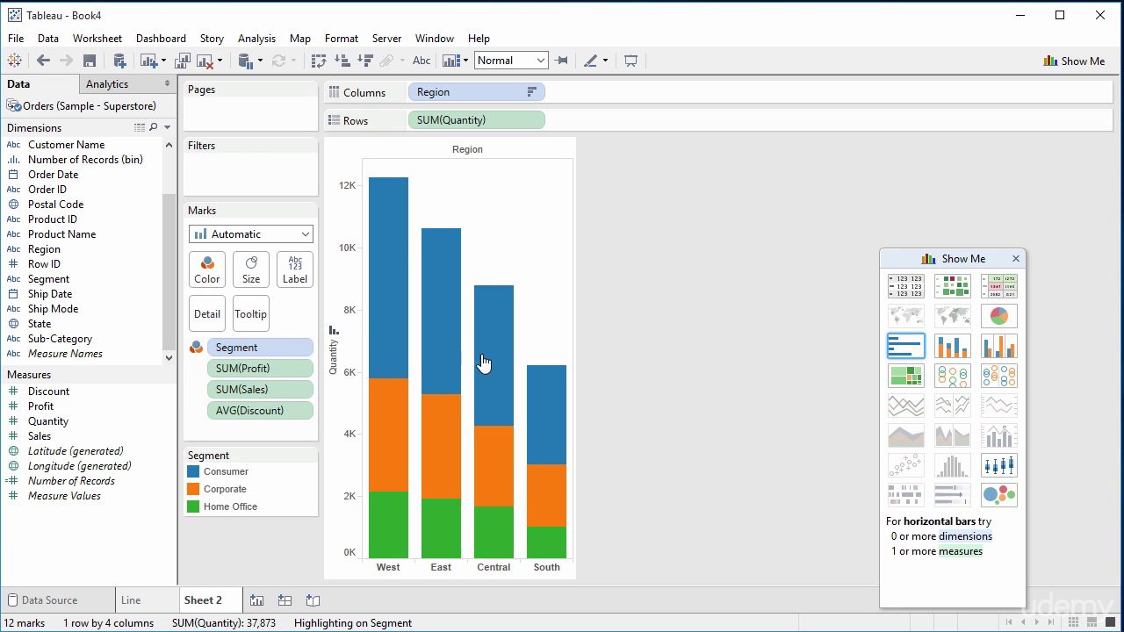
# Step: Add Discount as a sum to the tooltip alongside its average and check it on several bar sections
pyautogui.moveTo(53, 392); pyautogui.dragTo(255, 316)
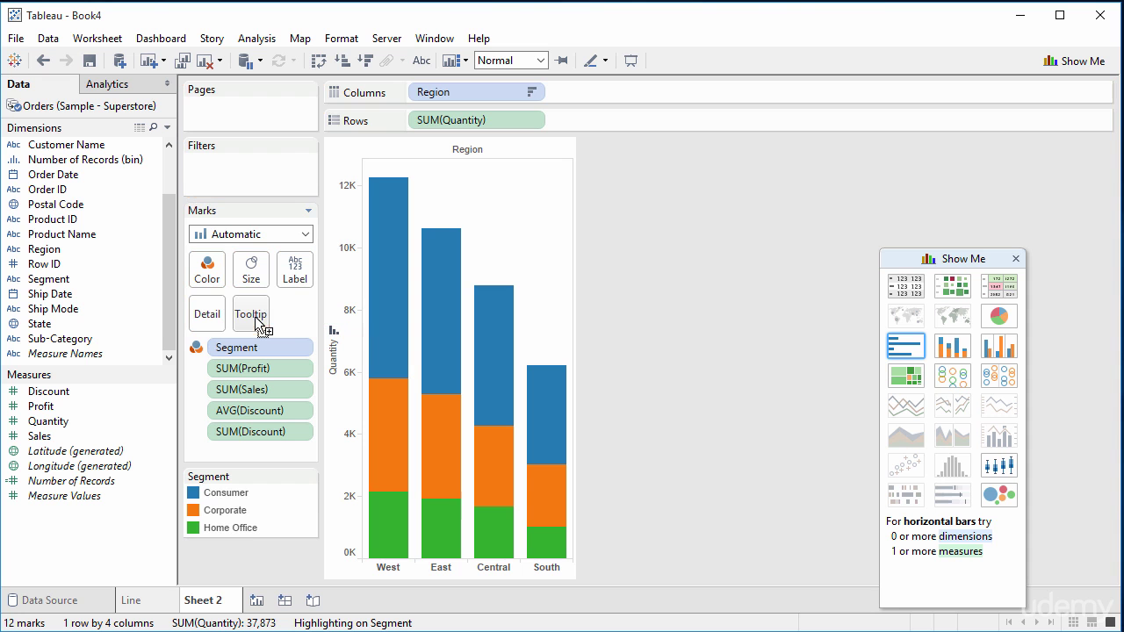
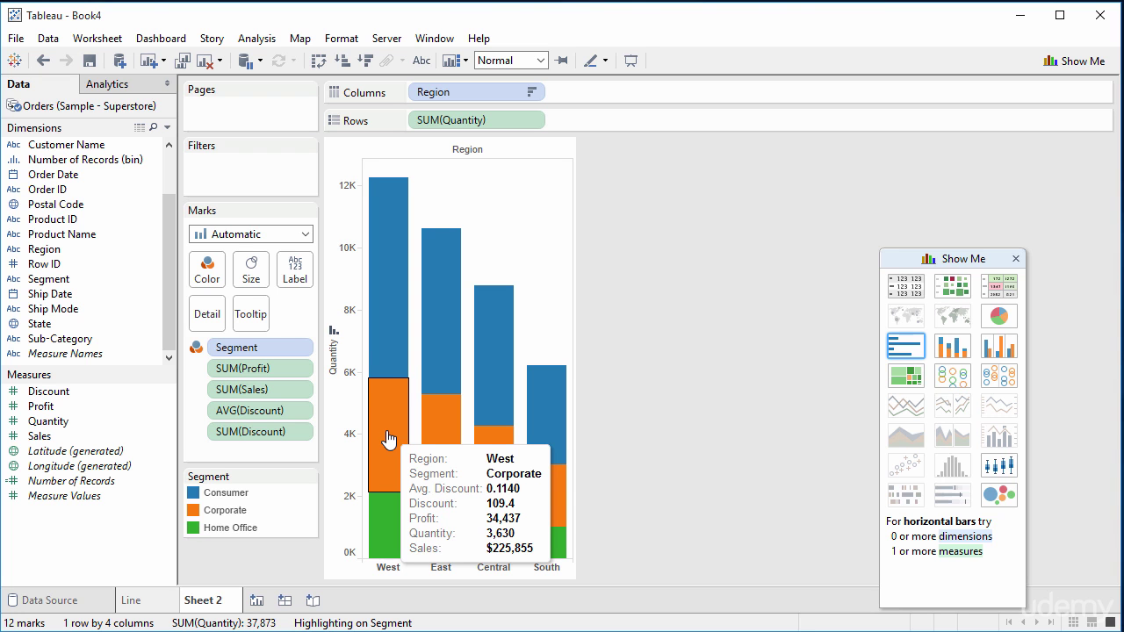
pyautogui.moveTo(435, 341)
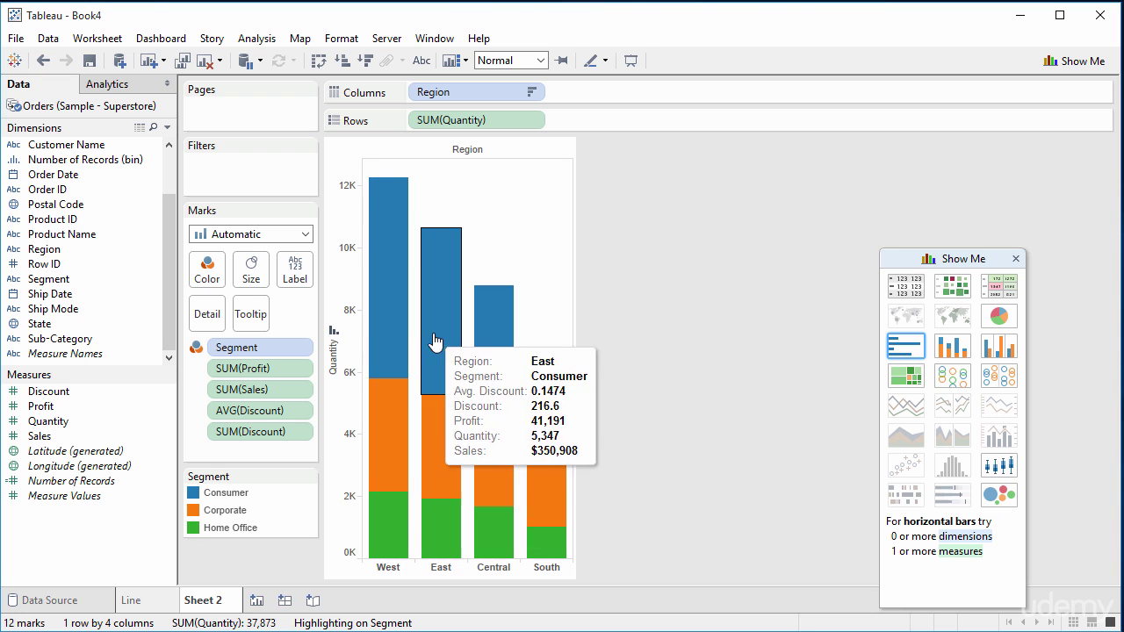
pyautogui.moveTo(557, 555)
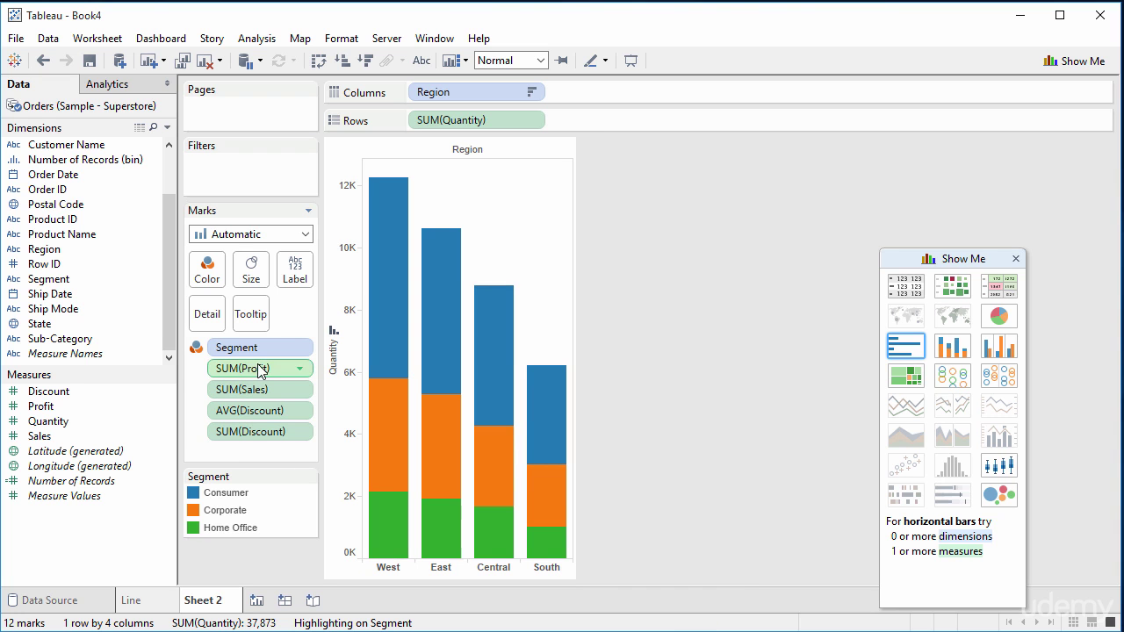
# Step: Label the bar sections with their summed Profit by moving that measure from the tooltip to the labels
pyautogui.moveTo(258, 370); pyautogui.dragTo(300, 275)
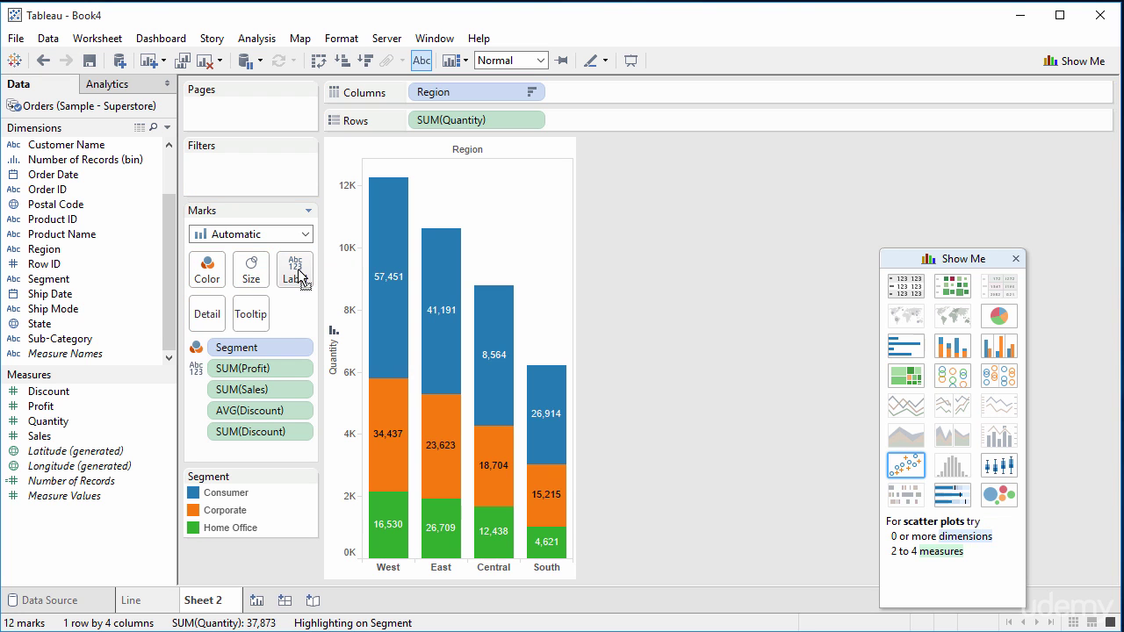
# Step: Add summed Sales and summed Discount to the bar section labels alongside Profit by moving them from the tooltip
pyautogui.moveTo(393, 451)
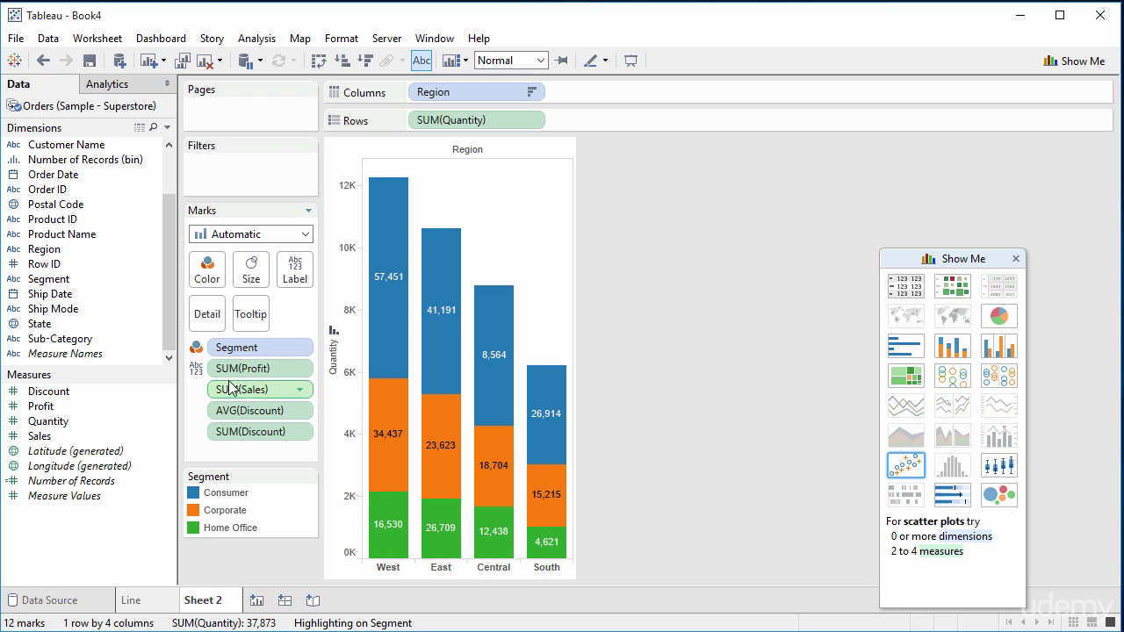
pyautogui.moveTo(246, 389); pyautogui.dragTo(295, 272)
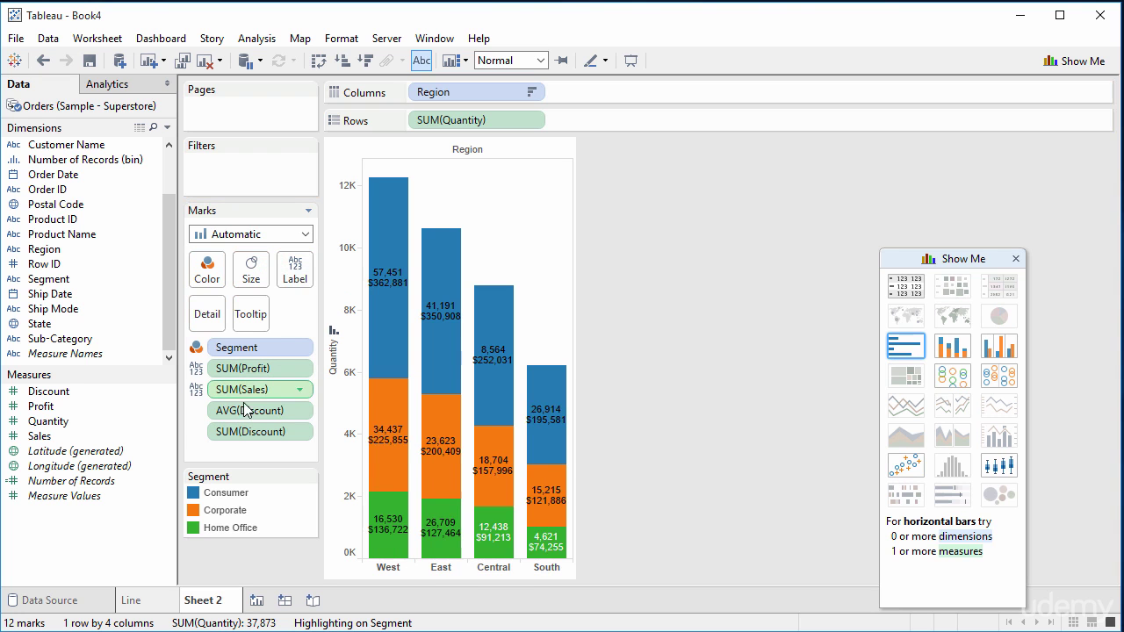
pyautogui.moveTo(246, 431); pyautogui.dragTo(295, 274)
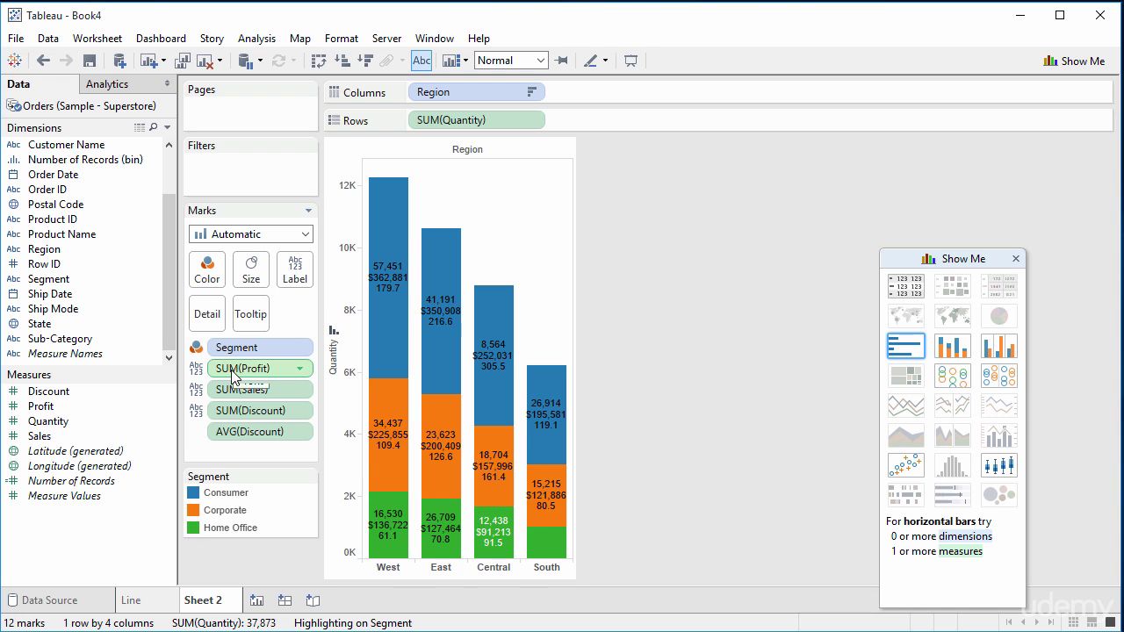
# Step: Move summed Profit, Sales and Discount from the labels back to the tooltip and check it on several bar sections
pyautogui.moveTo(232, 378); pyautogui.dragTo(250, 316)
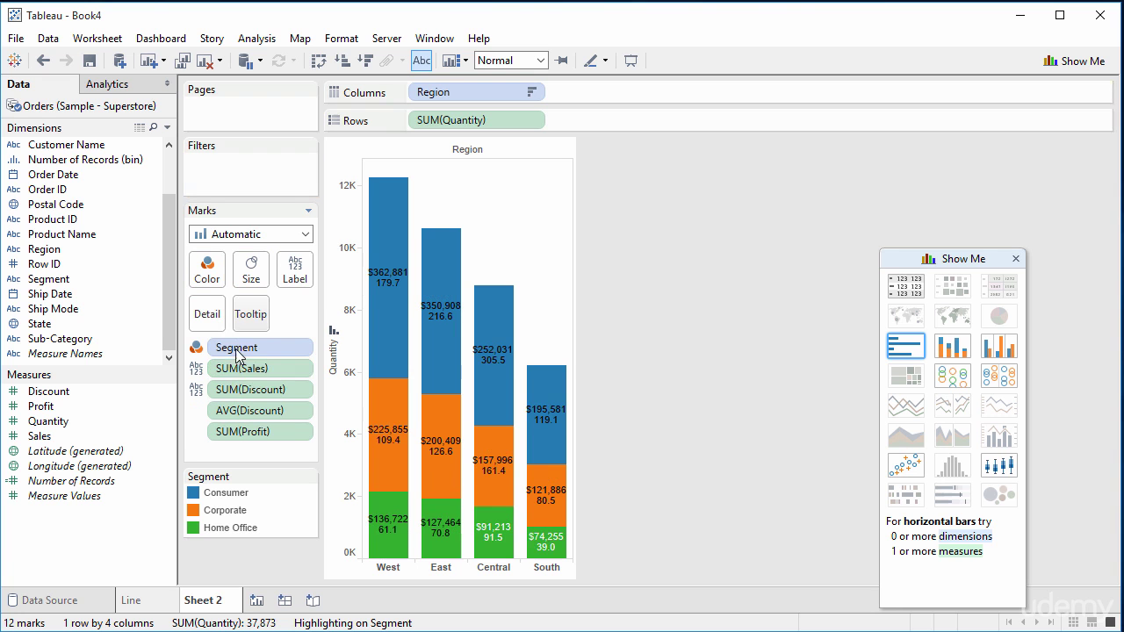
pyautogui.moveTo(244, 369); pyautogui.dragTo(251, 313)
pyautogui.moveTo(395, 430)
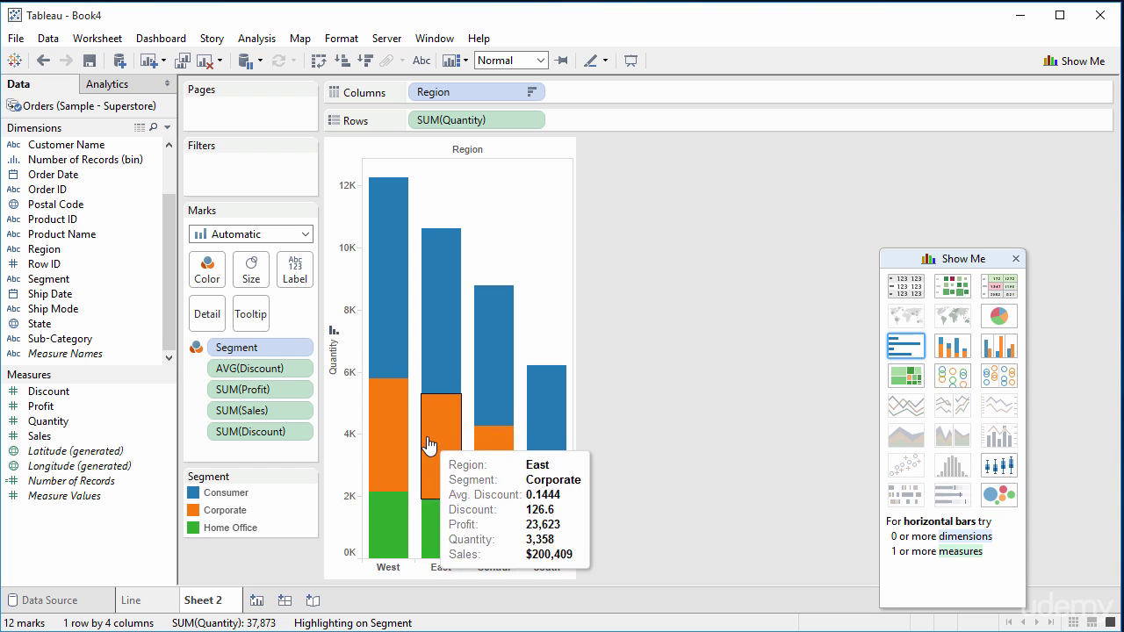
pyautogui.moveTo(536, 476)
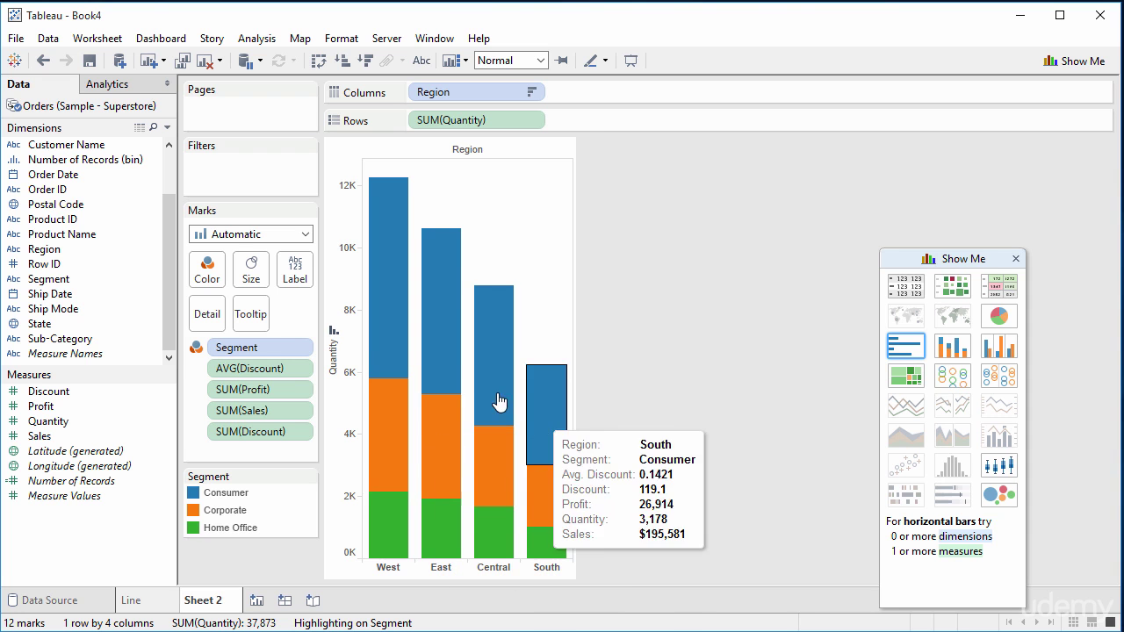
pyautogui.moveTo(490, 357)
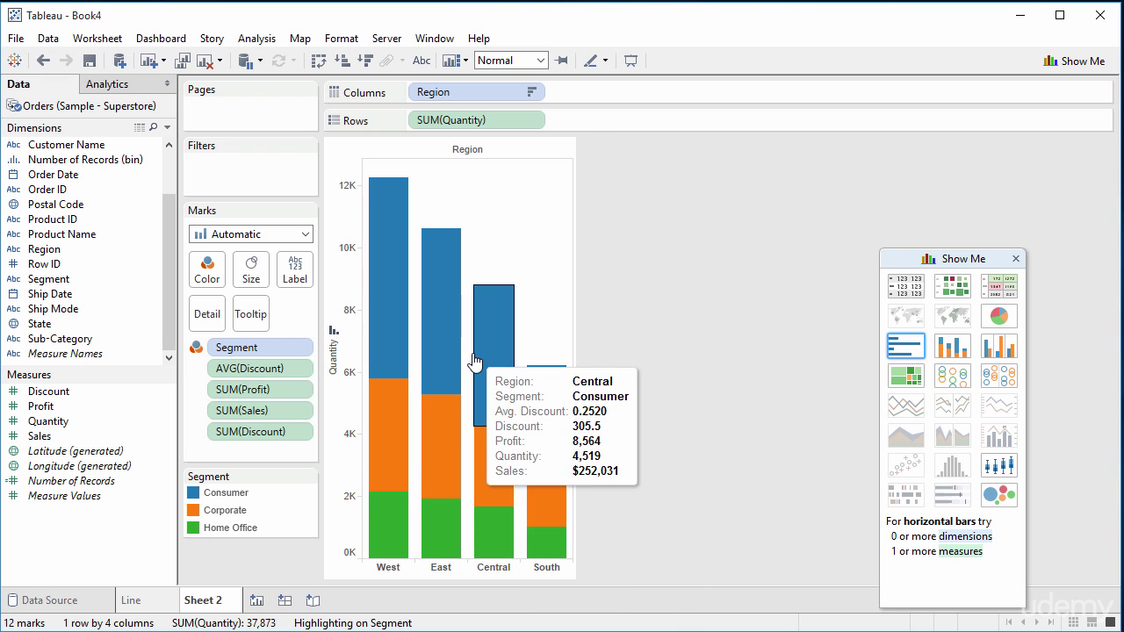